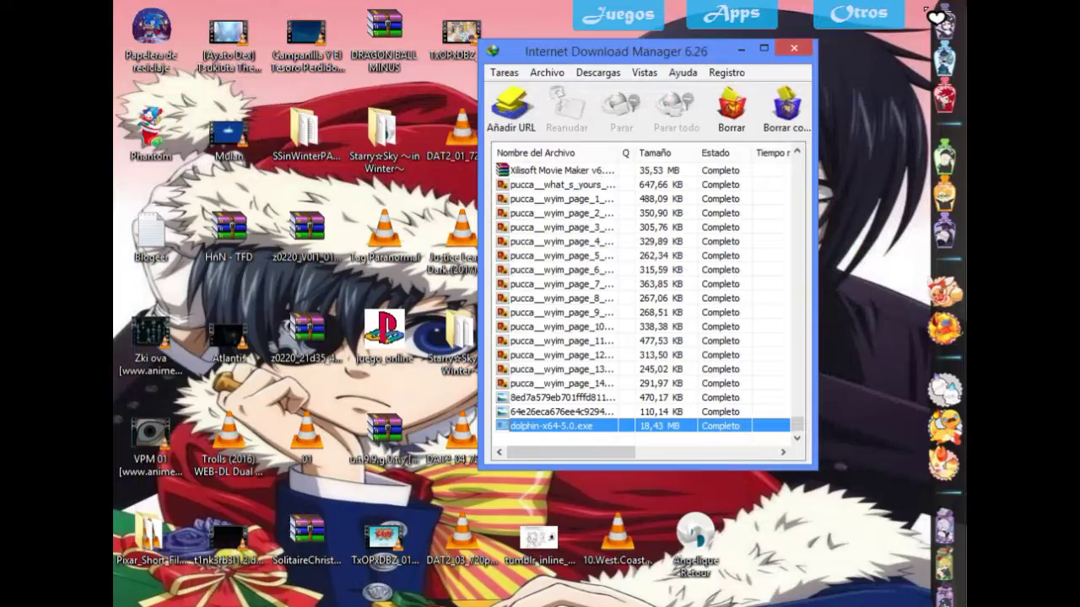
# Minimize the download manager and start the dolphin-x64-5.0 installer with the language Español (Alfabetización Internacional)
pyautogui.click(937, 17)
pyautogui.click(739, 48)
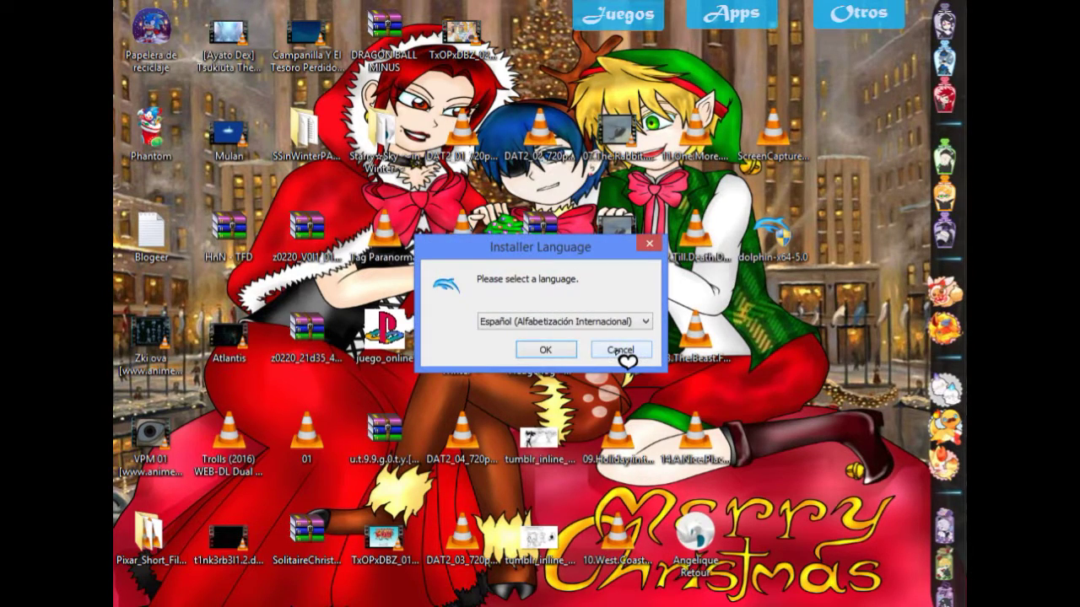
pyautogui.click(555, 353)
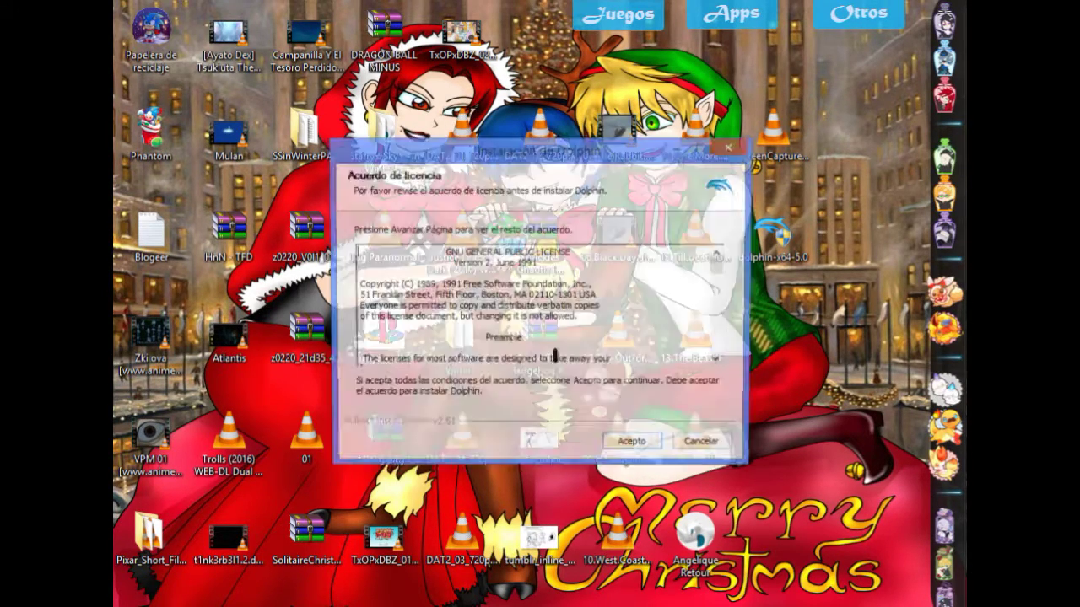
# Accept the Dolphin licence agreement and keep the Base, DirectX Runtime and Visual C++ 2015 components selected
pyautogui.click(636, 448)
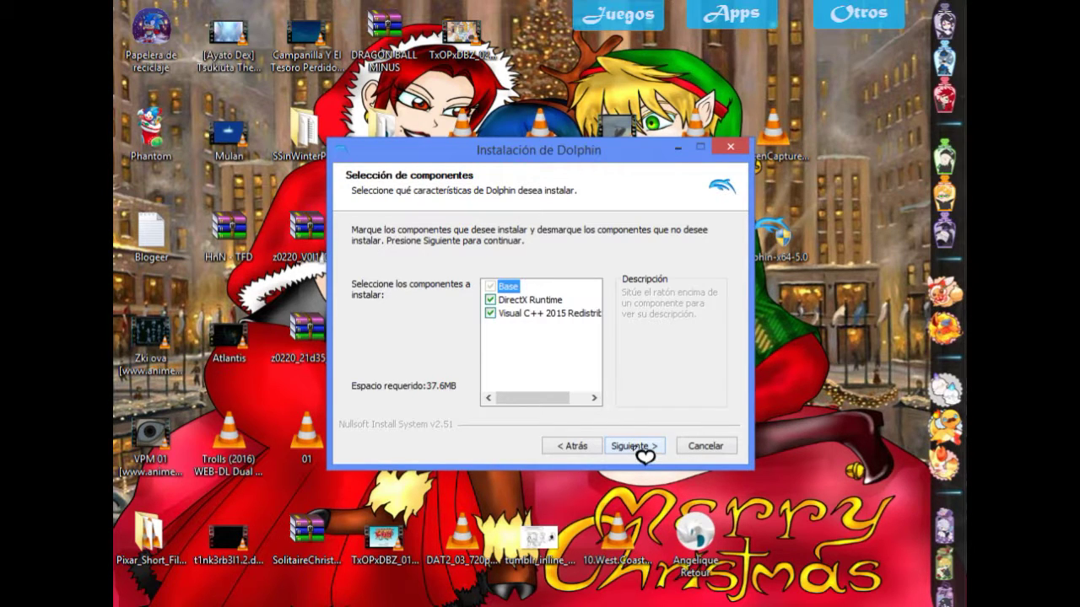
pyautogui.click(634, 446)
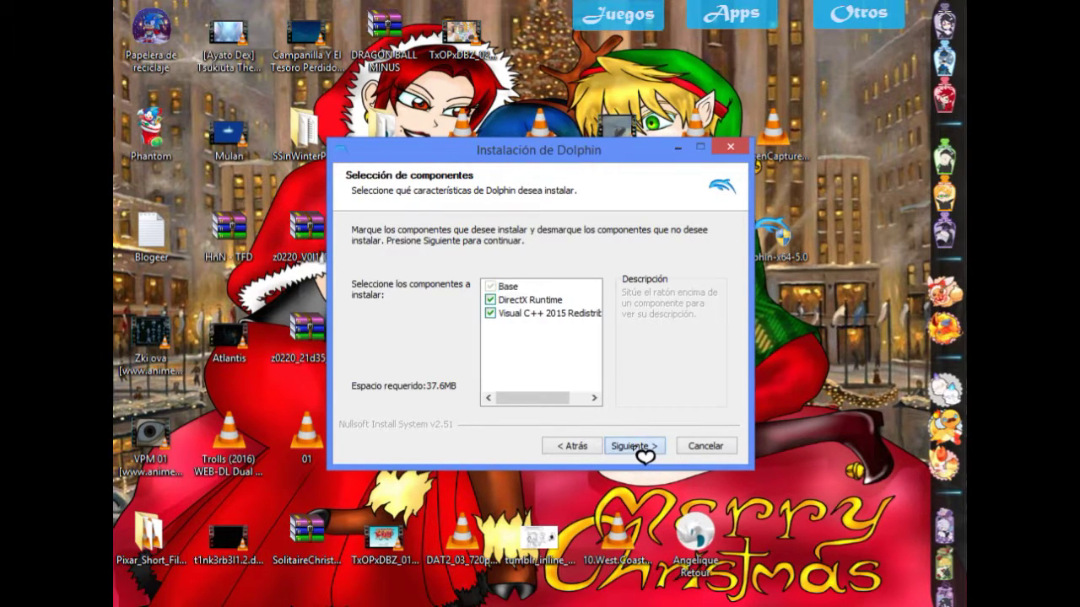
# Choose the desktop (Escritorio) as the location for the Dolphin folder and start the installation
pyautogui.click(704, 348)
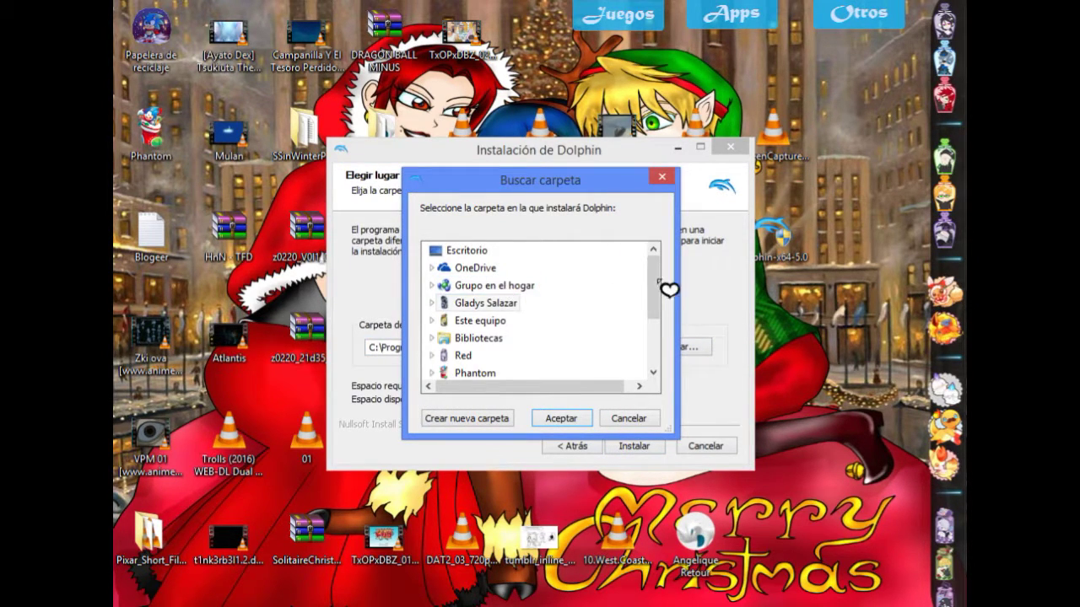
pyautogui.moveTo(663, 287)
pyautogui.mouseDown()
pyautogui.moveTo(675, 362)
pyautogui.moveTo(666, 280)
pyautogui.mouseUp()
pyautogui.click(473, 250)
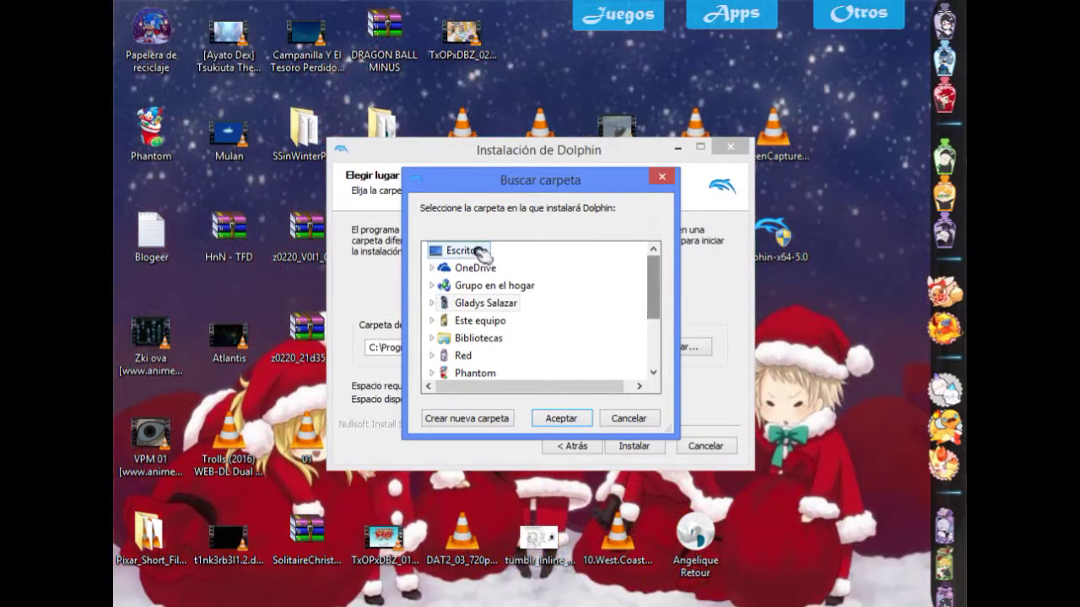
pyautogui.click(559, 419)
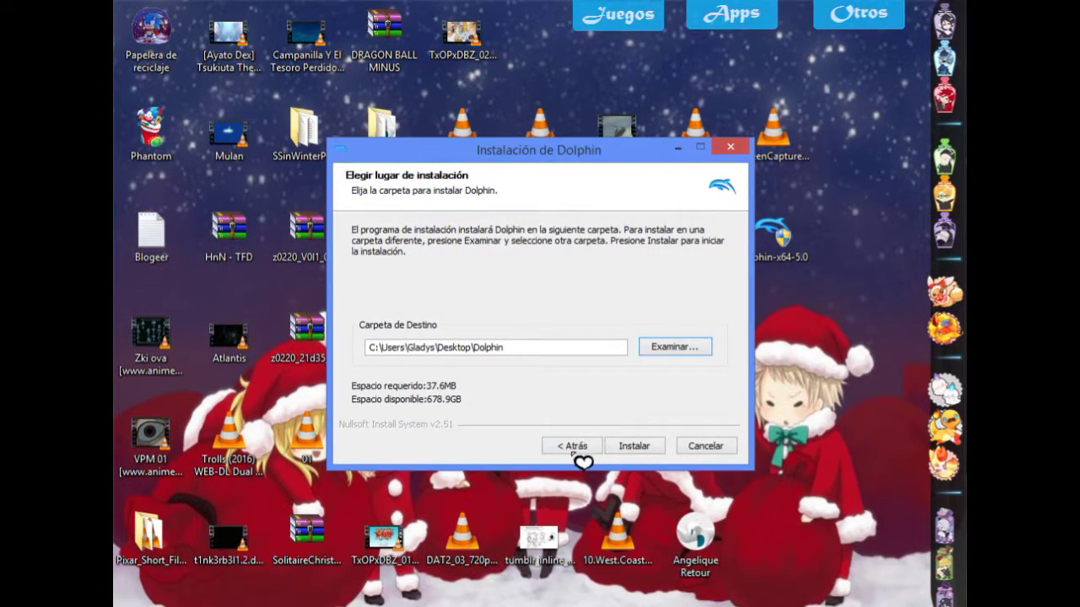
pyautogui.click(633, 445)
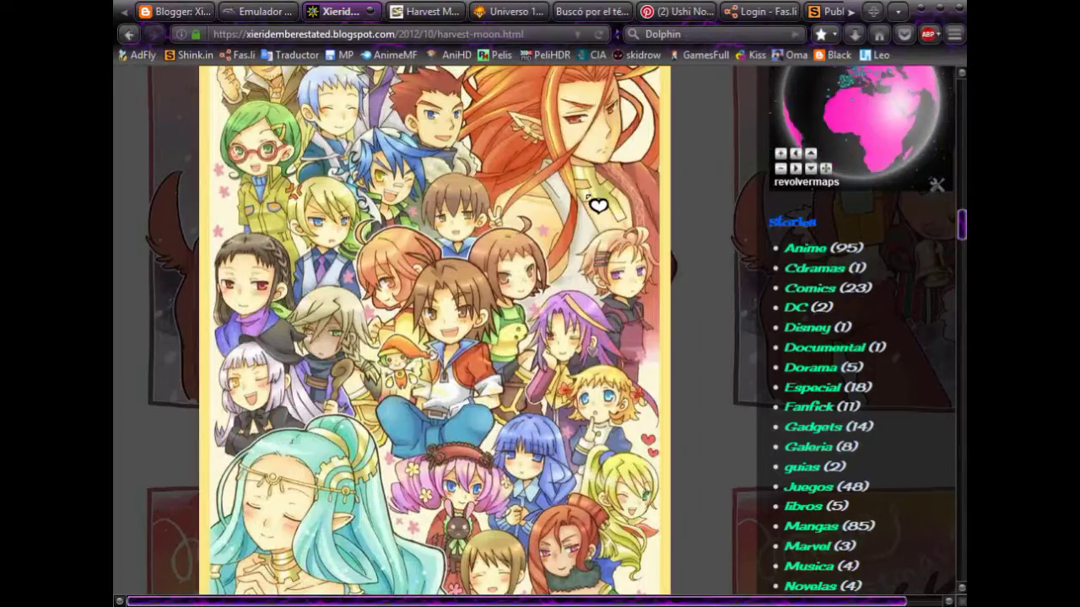
# Review the blog's Harvest Moon post in the browser, covering El Arbol de la Tranquilidad (Wii) and Gran Bazar (DS)
pyautogui.scroll(-15, 936, 132)
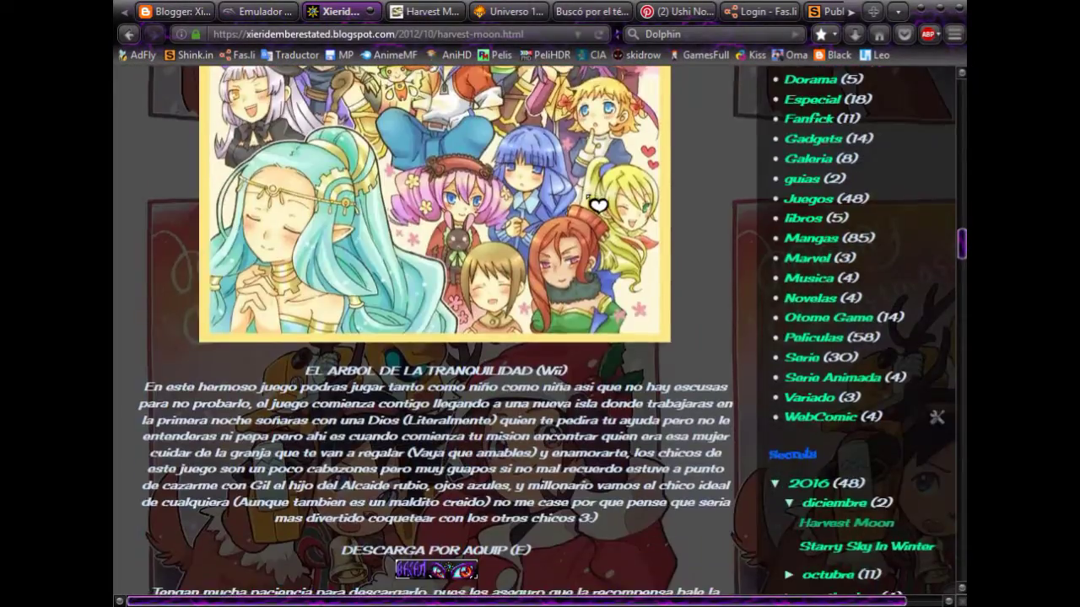
pyautogui.scroll(-13, 598, 205)
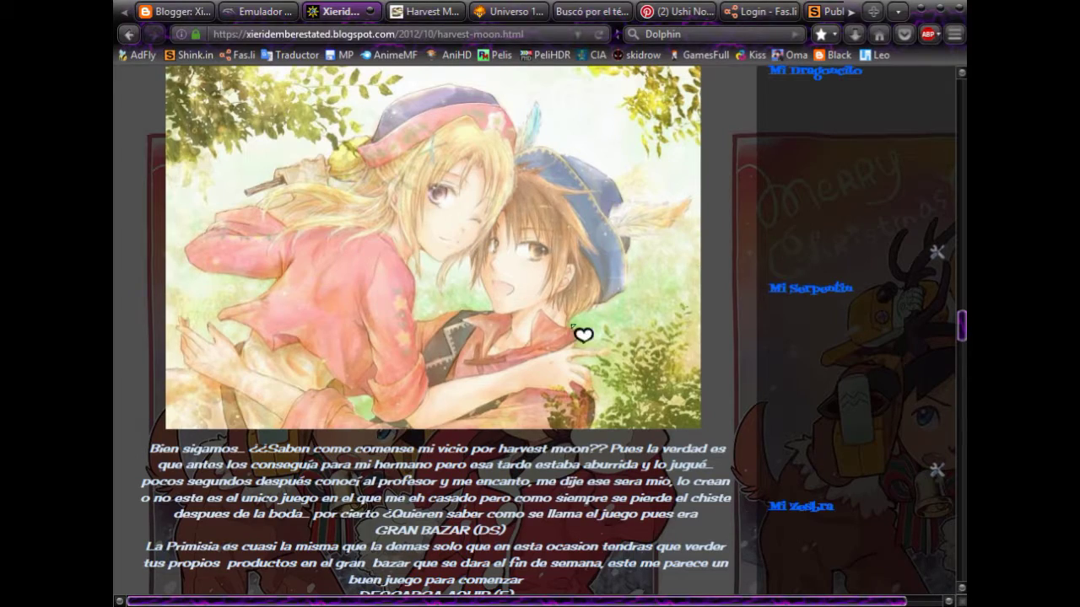
pyautogui.scroll(-7, 287, 269)
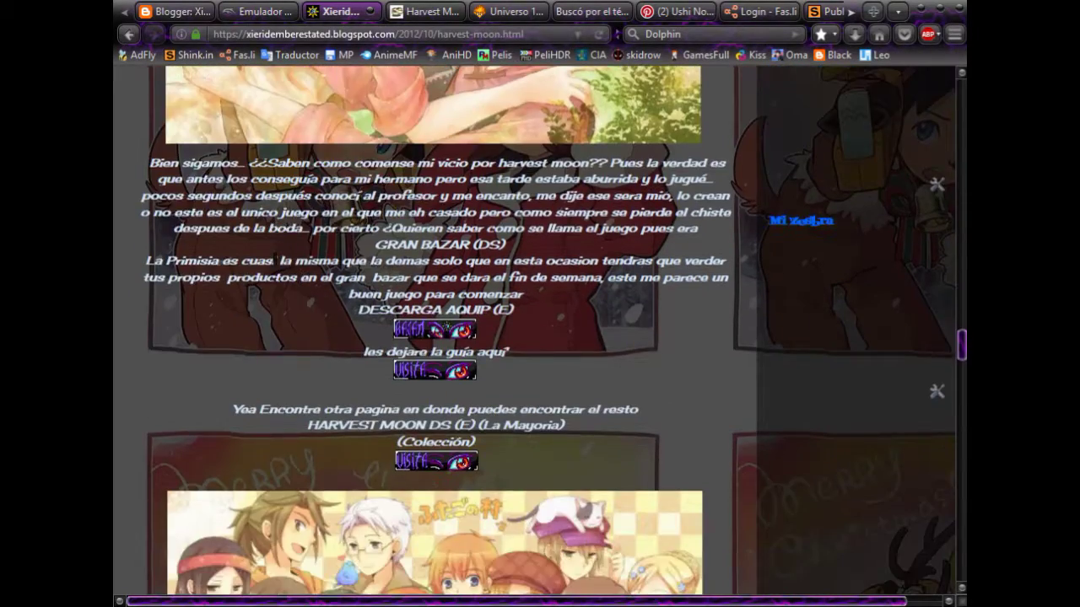
pyautogui.scroll(7, 349, 268)
pyautogui.scroll(1, 349, 269)
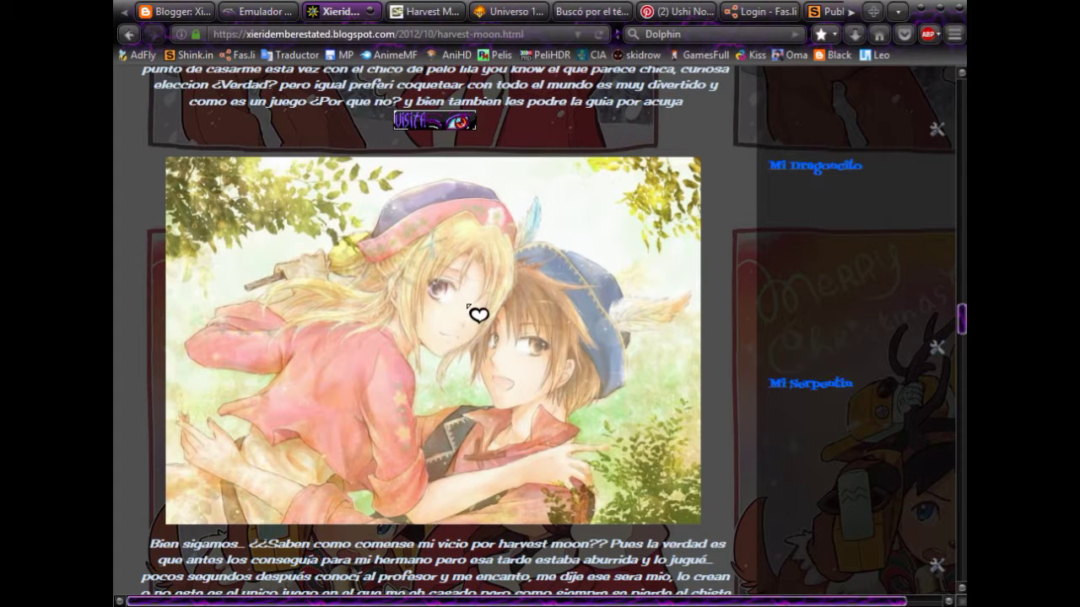
pyautogui.scroll(-10, 477, 315)
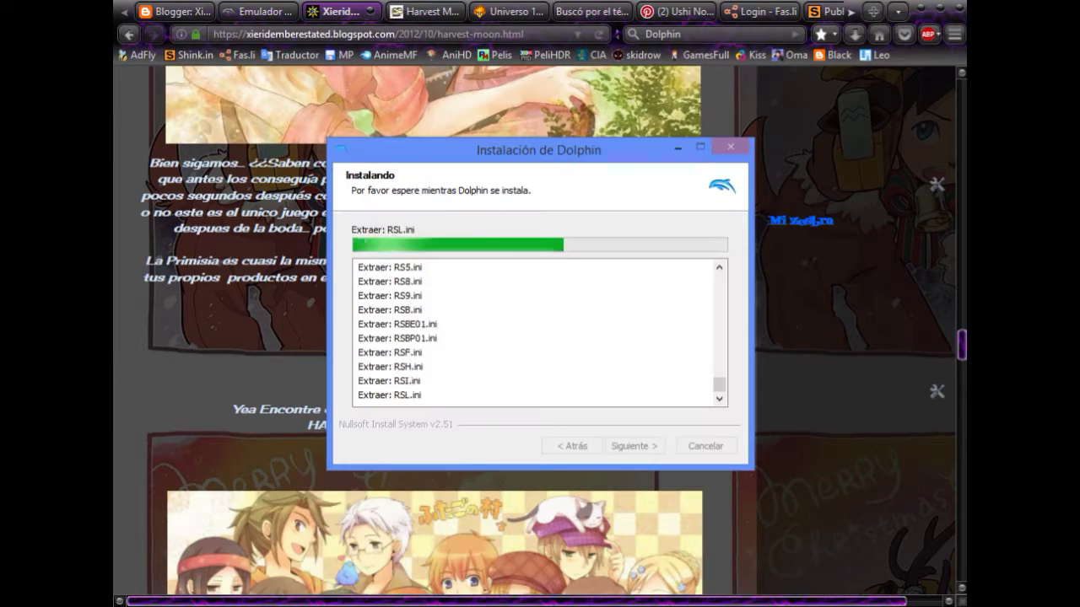
pyautogui.scroll(-10, 798, 336)
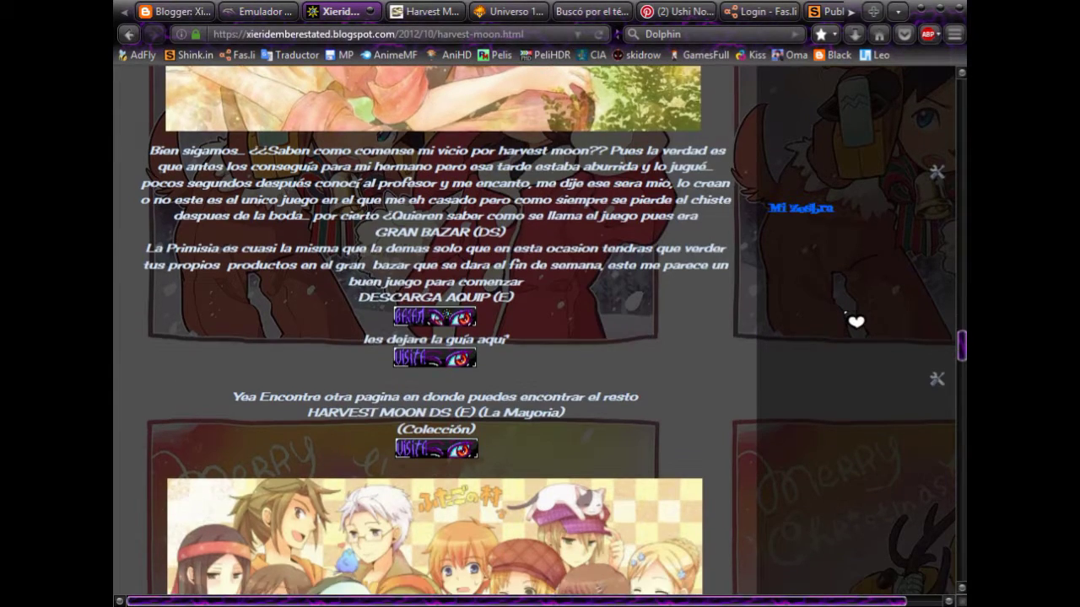
pyautogui.scroll(5, 698, 293)
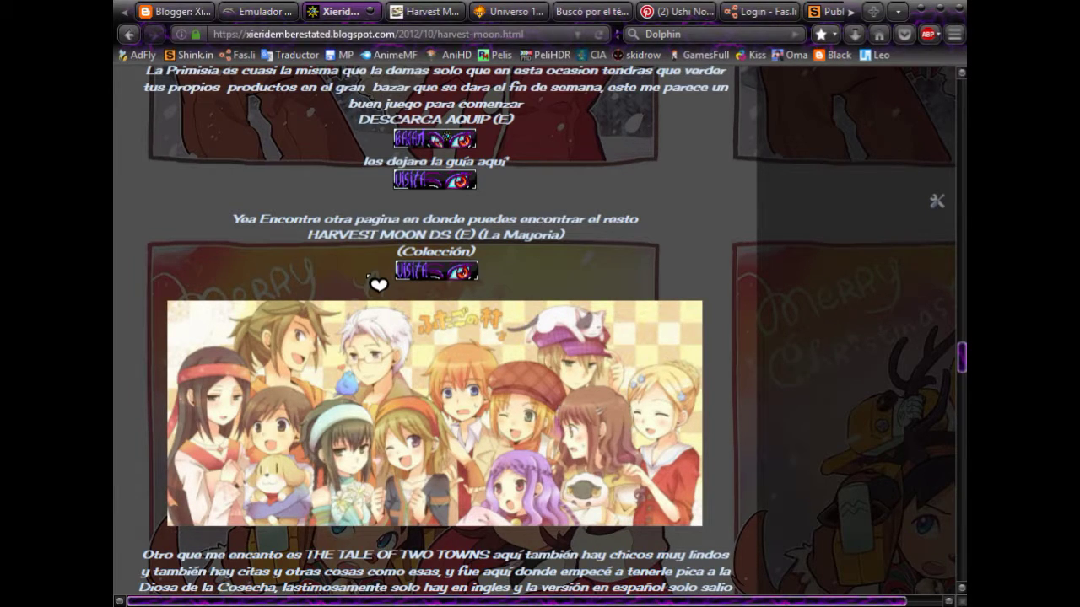
# Examine the post's The Tale of Two Towns section with its DS and 3DS download links and its guide
pyautogui.scroll(-2, 749, 249)
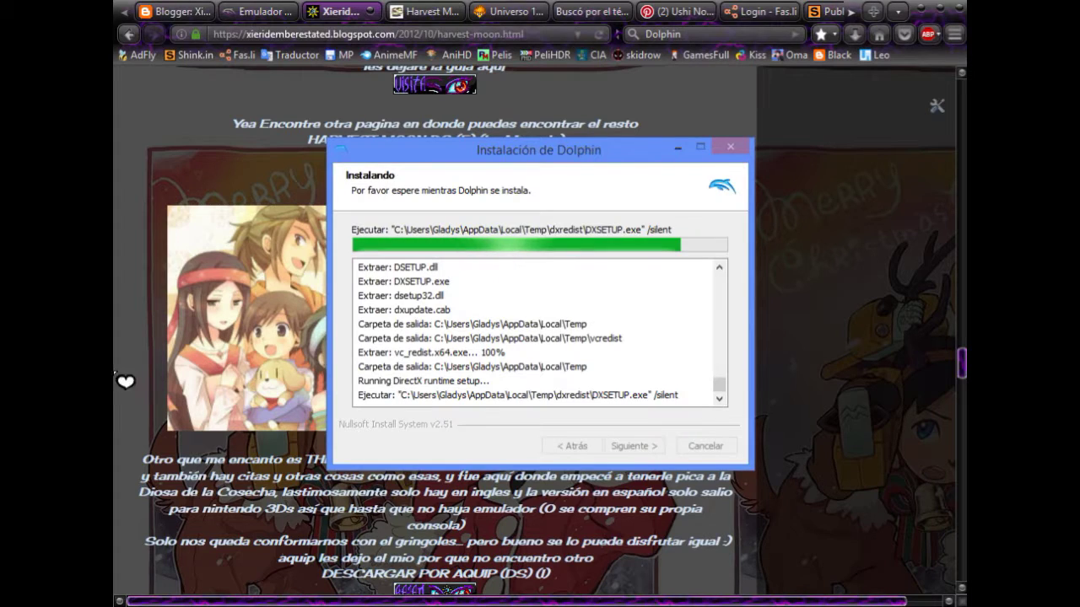
pyautogui.scroll(-4, 572, 212)
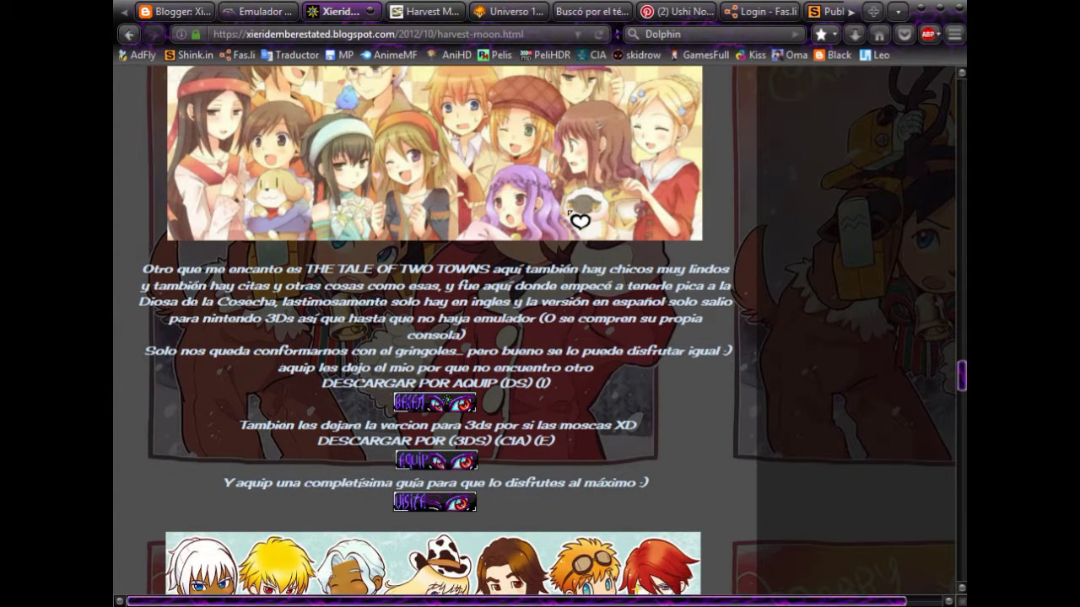
pyautogui.scroll(-4, 579, 221)
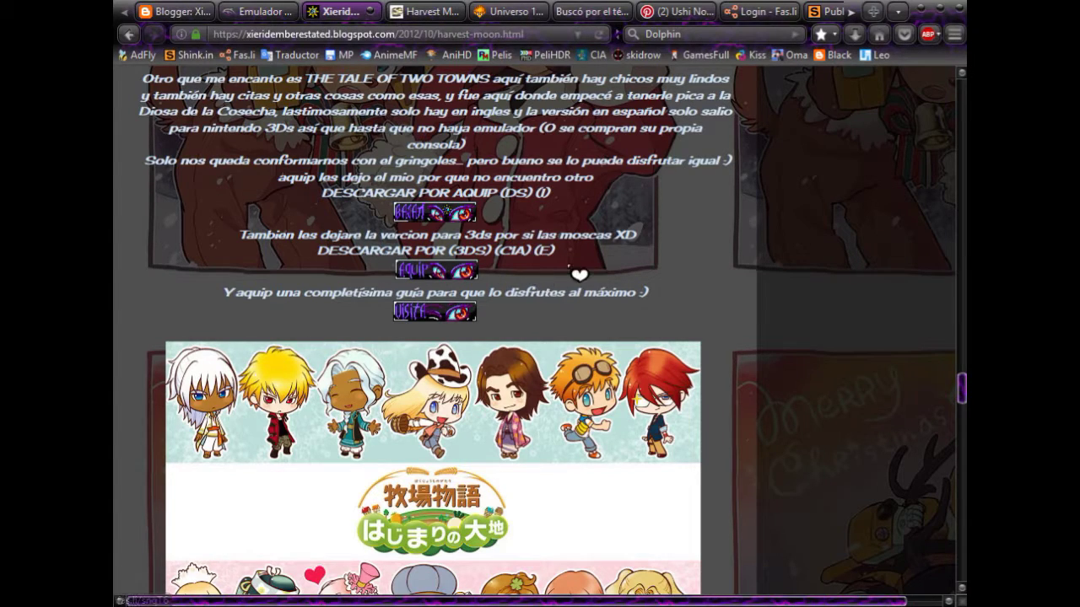
pyautogui.scroll(2, 605, 261)
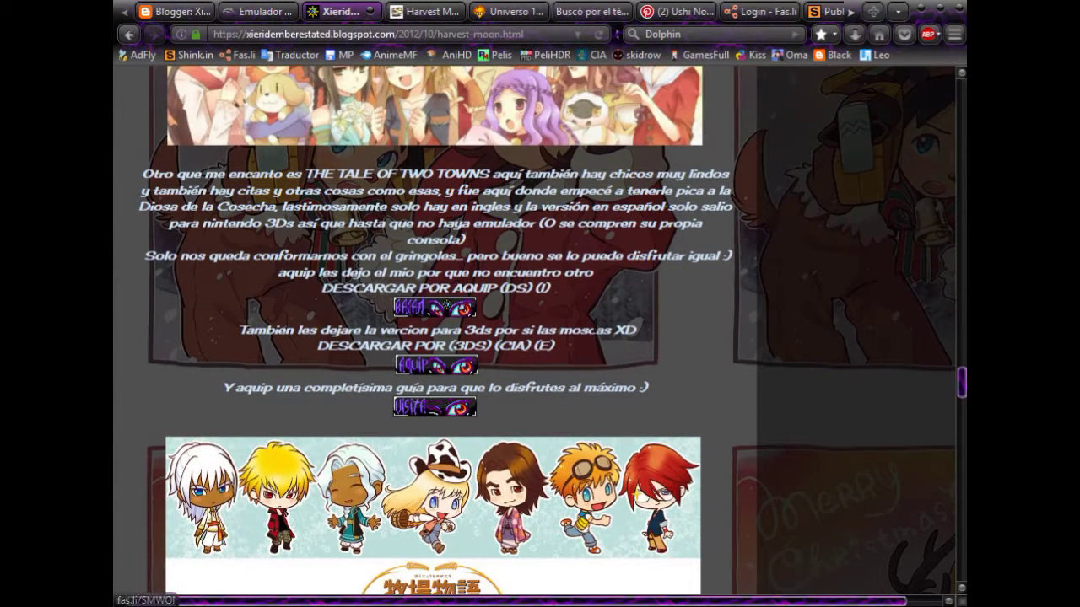
pyautogui.scroll(4, 594, 327)
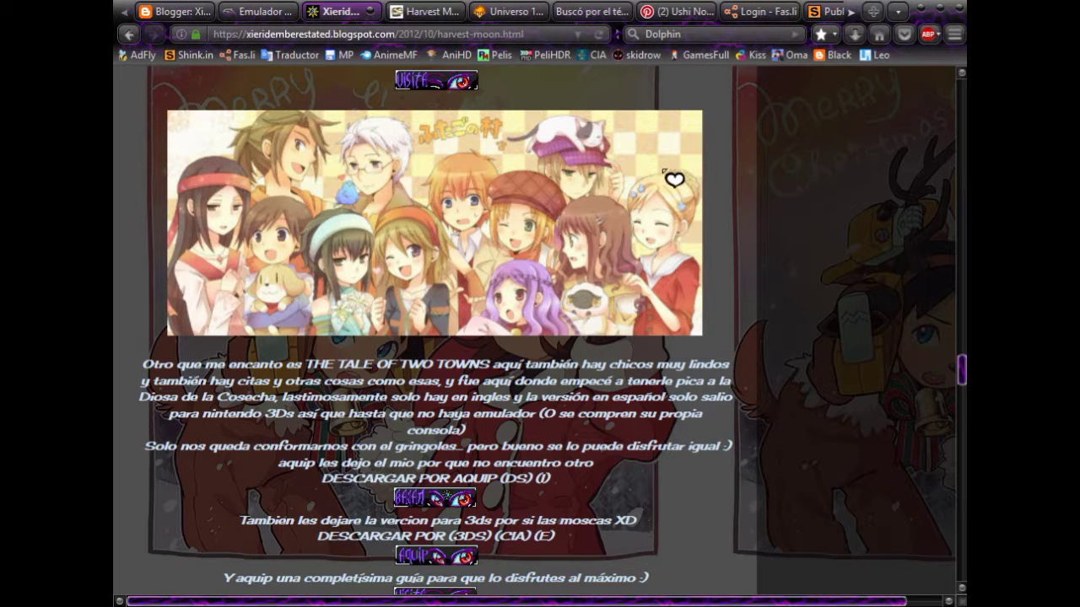
pyautogui.scroll(10, 806, 304)
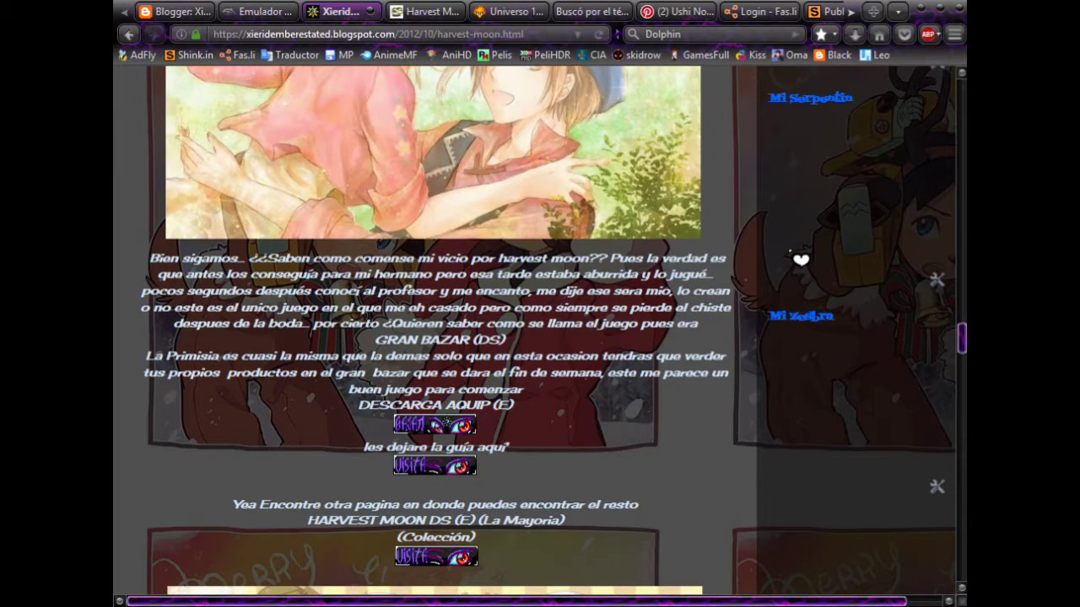
pyautogui.scroll(-12, 590, 248)
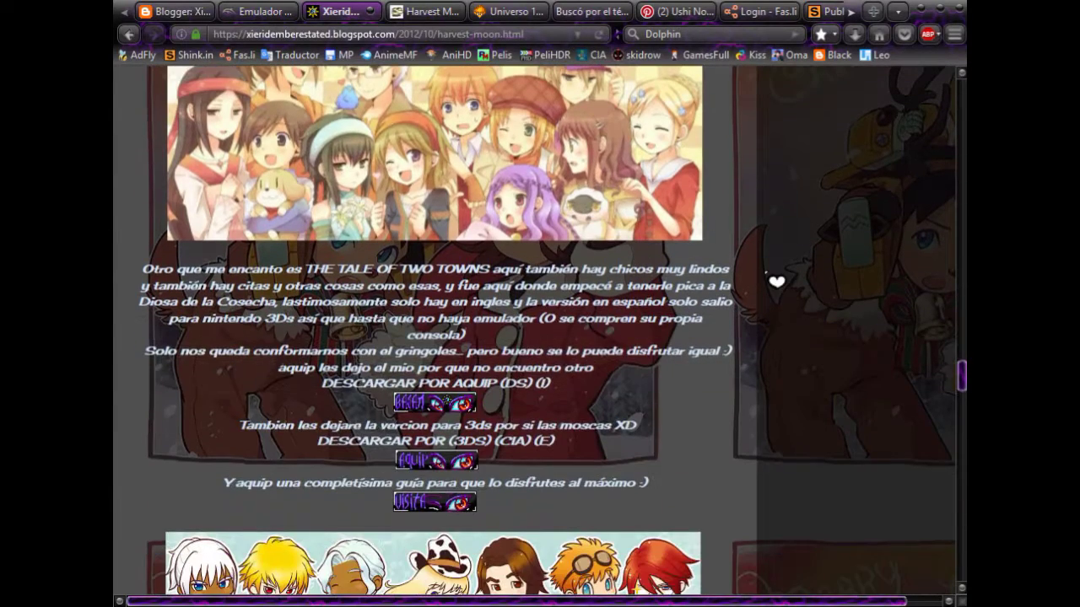
pyautogui.scroll(1, 780, 274)
pyautogui.scroll(3, 785, 265)
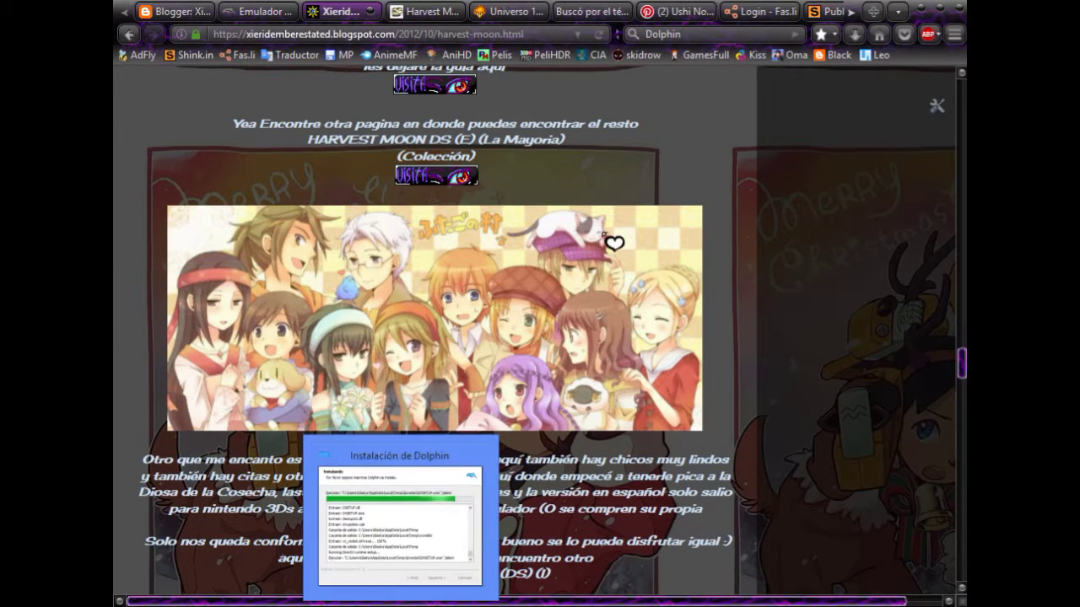
# Examine the post's Harvest Moon Un Nuevo Comienzo section, including the character picture and the 3DS download
pyautogui.scroll(-10, 614, 243)
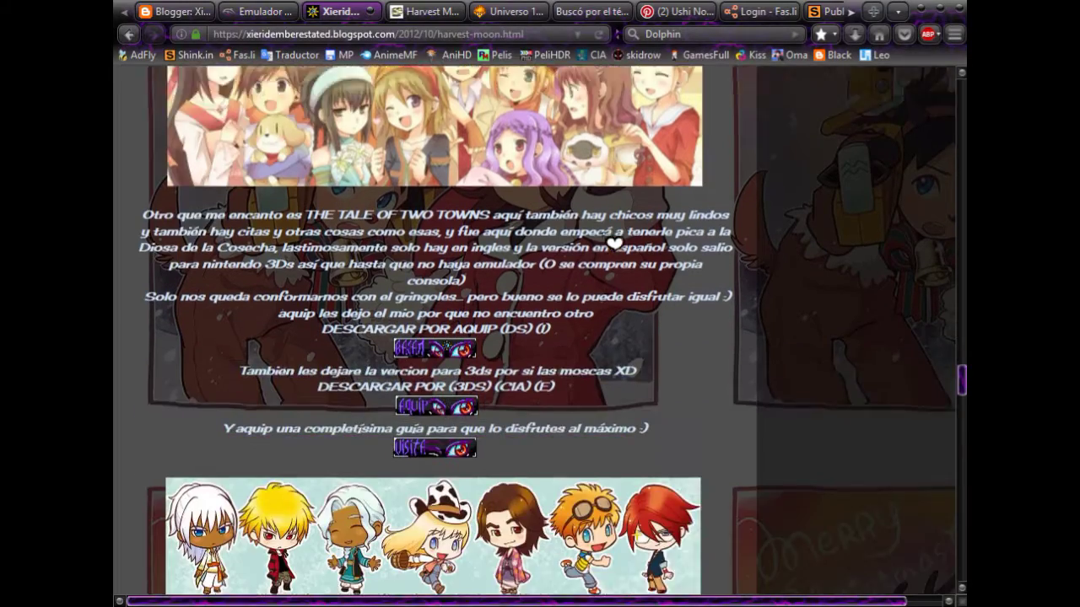
pyautogui.scroll(2, 611, 243)
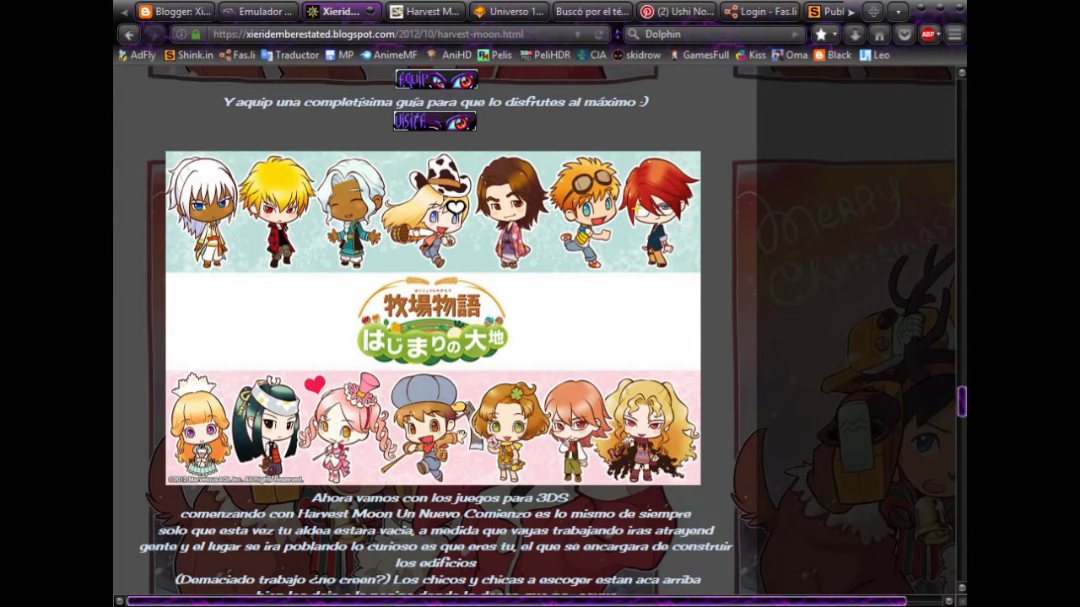
pyautogui.scroll(-2, 455, 211)
pyautogui.scroll(2, 459, 218)
pyautogui.scroll(-1, 459, 217)
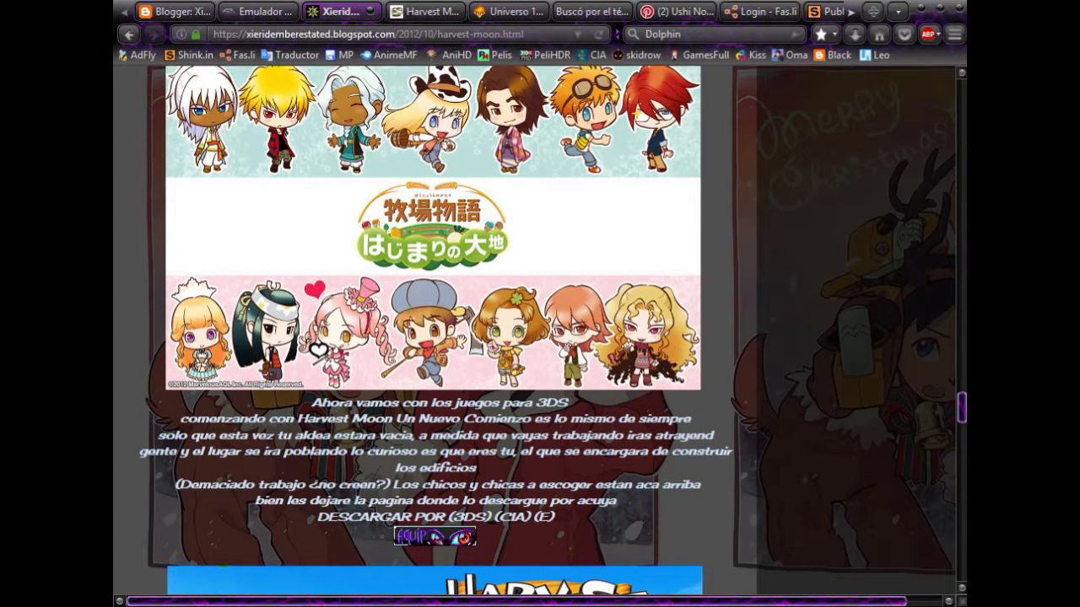
pyautogui.scroll(1, 432, 355)
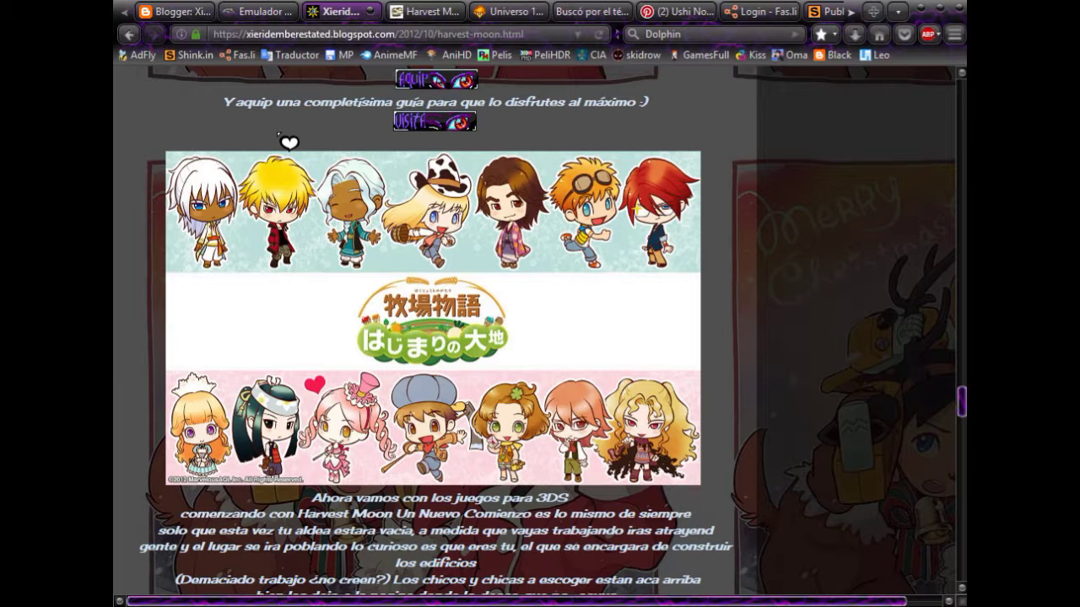
pyautogui.scroll(-2, 329, 211)
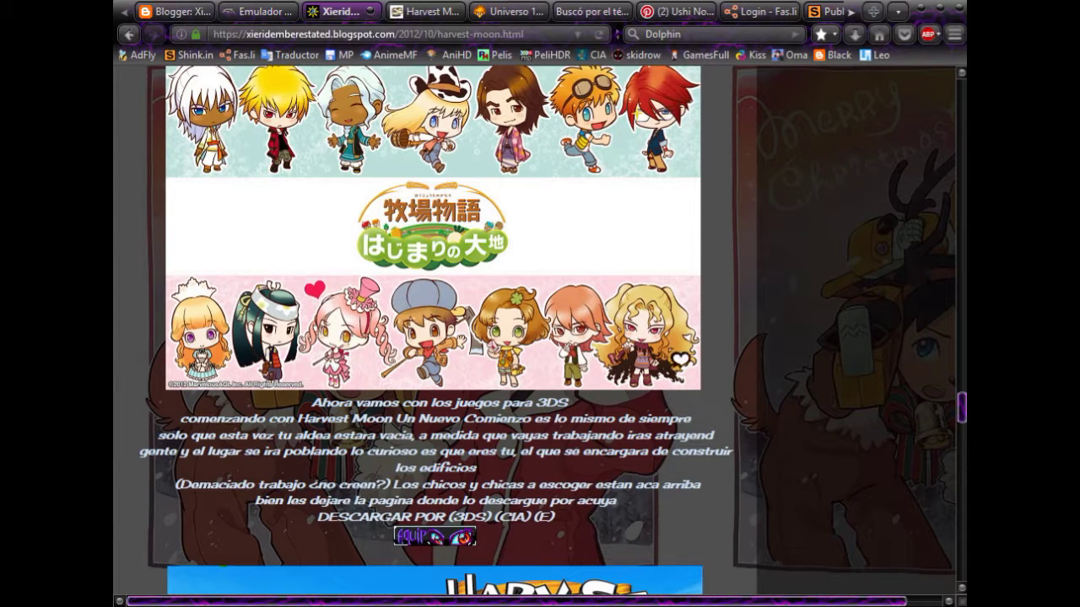
# Look through the post's Harvest Moon El Valle Perdido and Story Of Season sections with their 3DS downloads
pyautogui.scroll(-8, 116, 207)
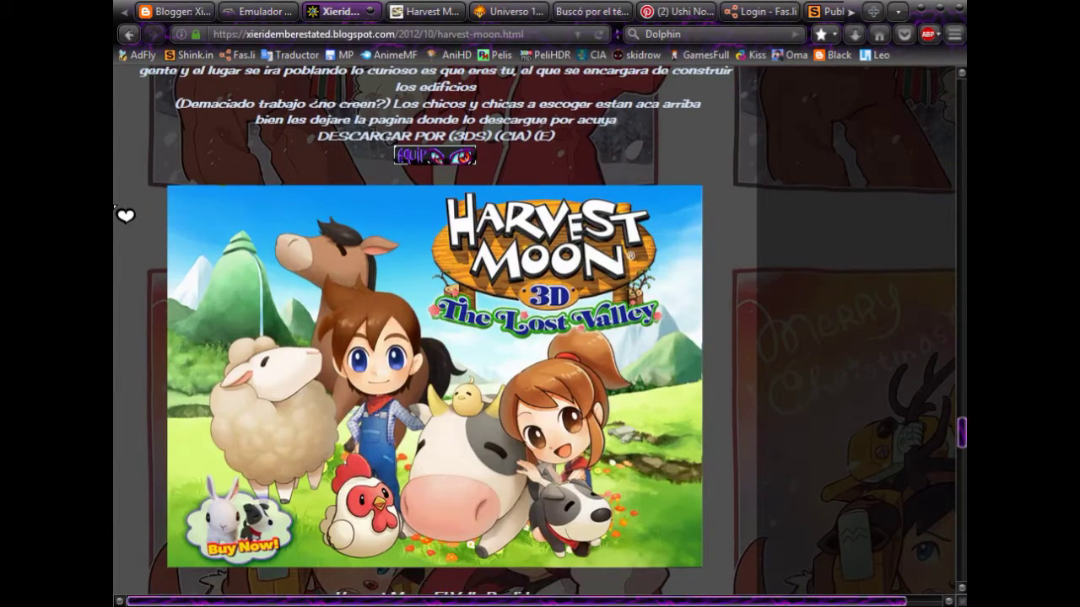
pyautogui.scroll(-2, 116, 337)
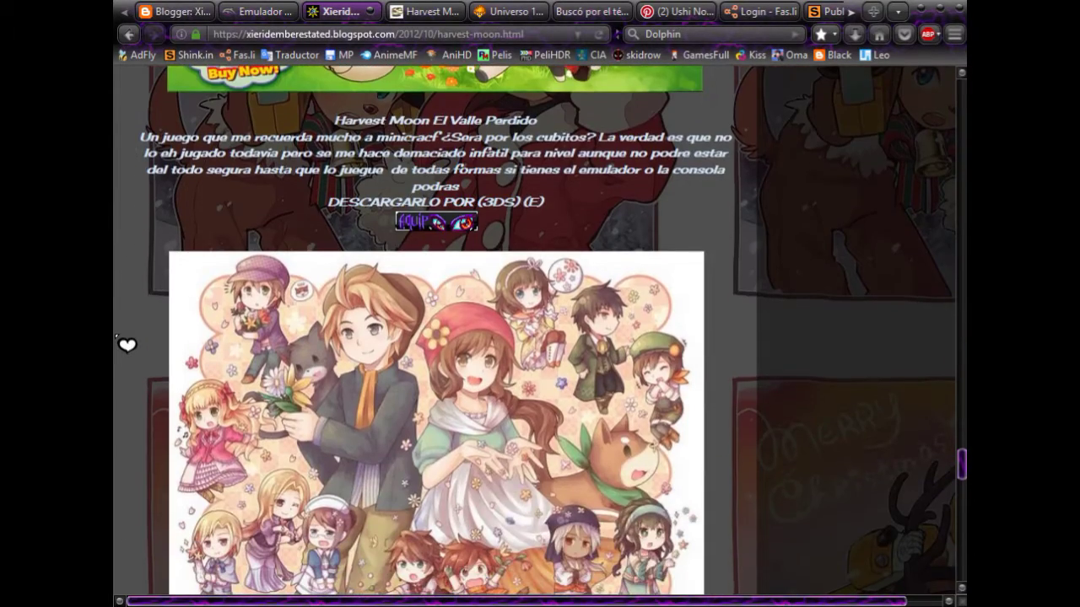
pyautogui.scroll(-2, 126, 344)
pyautogui.scroll(-1, 552, 414)
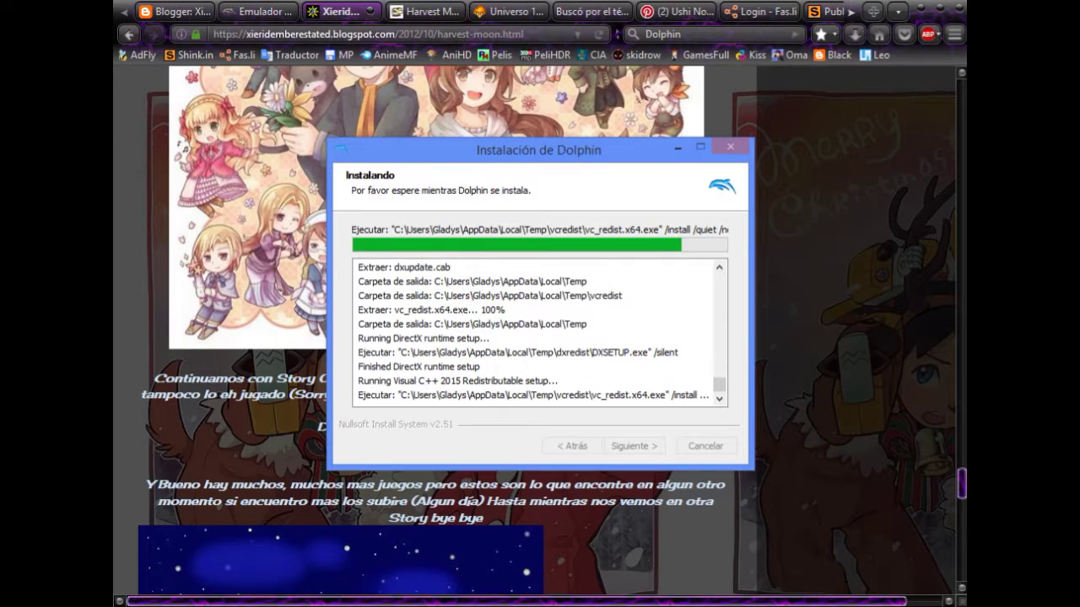
pyautogui.click(196, 426)
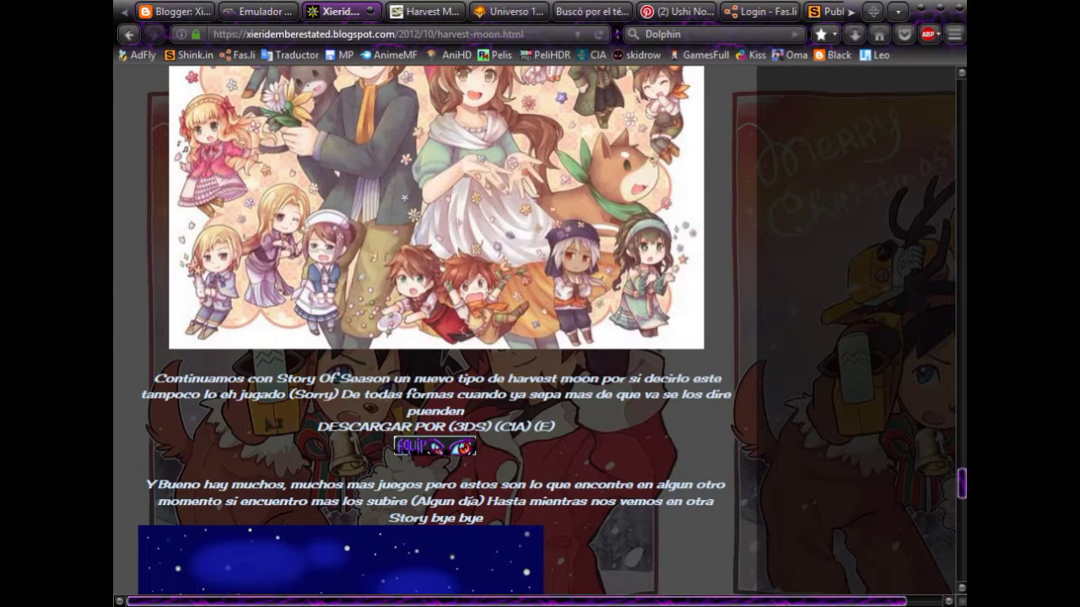
pyautogui.scroll(2, 363, 422)
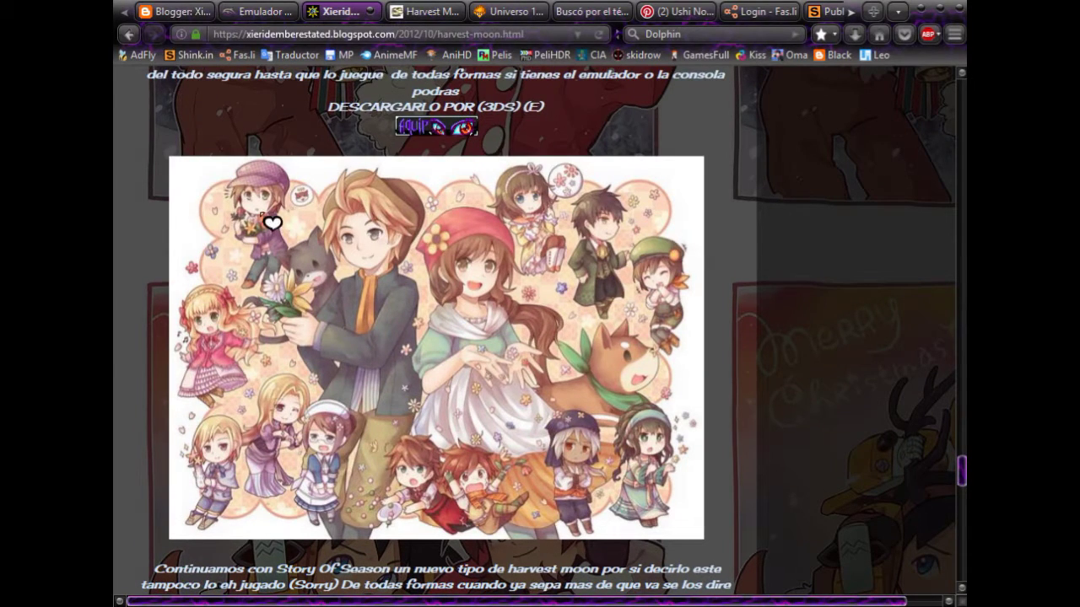
pyautogui.scroll(4, 270, 223)
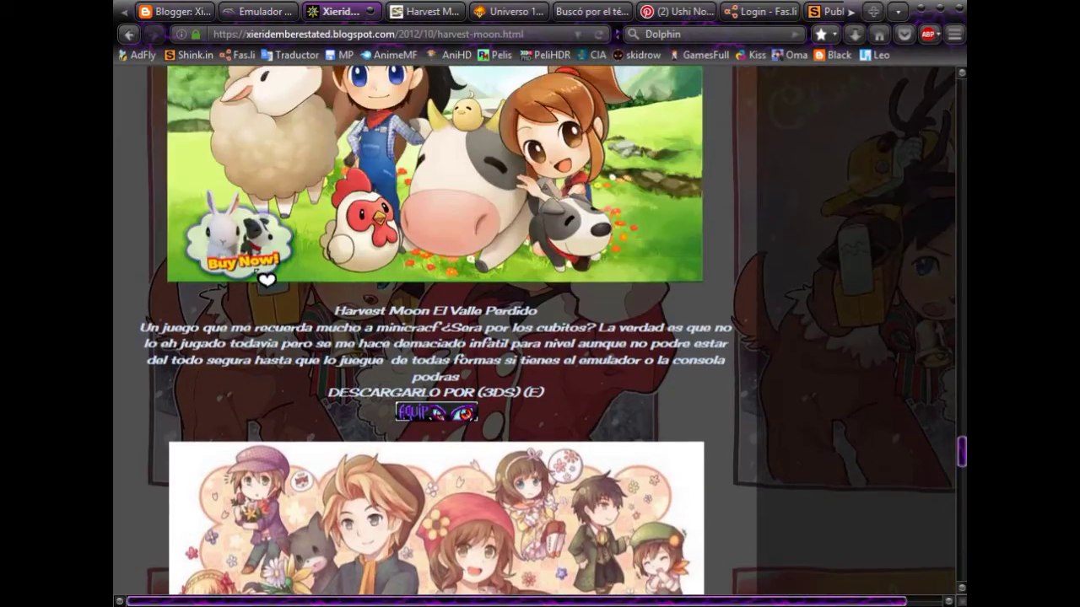
pyautogui.scroll(-1, 267, 281)
pyautogui.scroll(-2, 267, 280)
pyautogui.scroll(5, 337, 303)
pyautogui.scroll(-10, 442, 340)
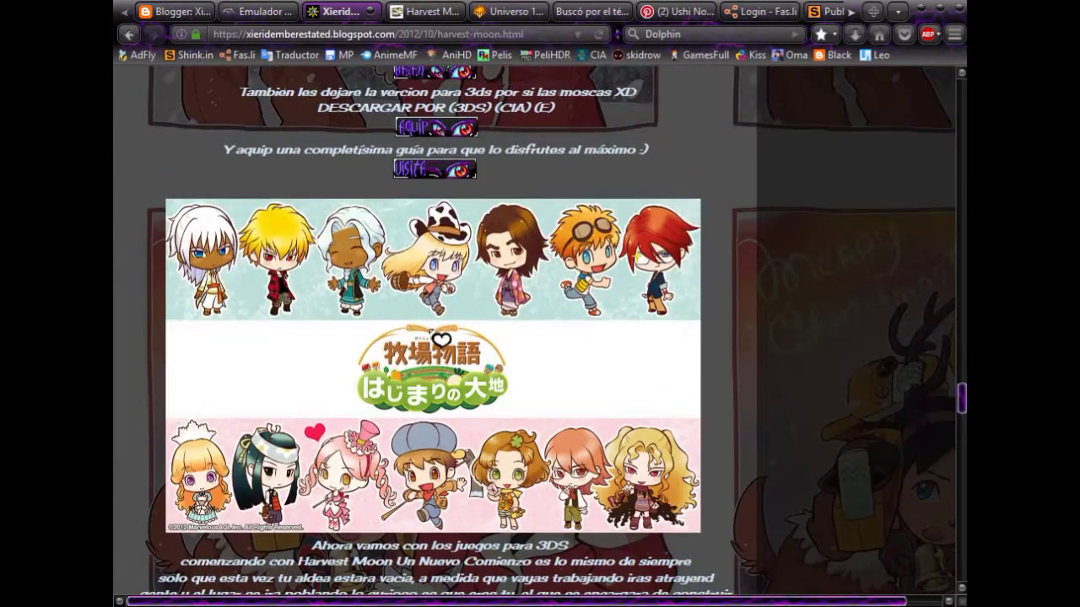
# Look over the remaining 3DS games in the blog's Harvest Moon post and return to the beginning of the post
pyautogui.scroll(-8, 441, 340)
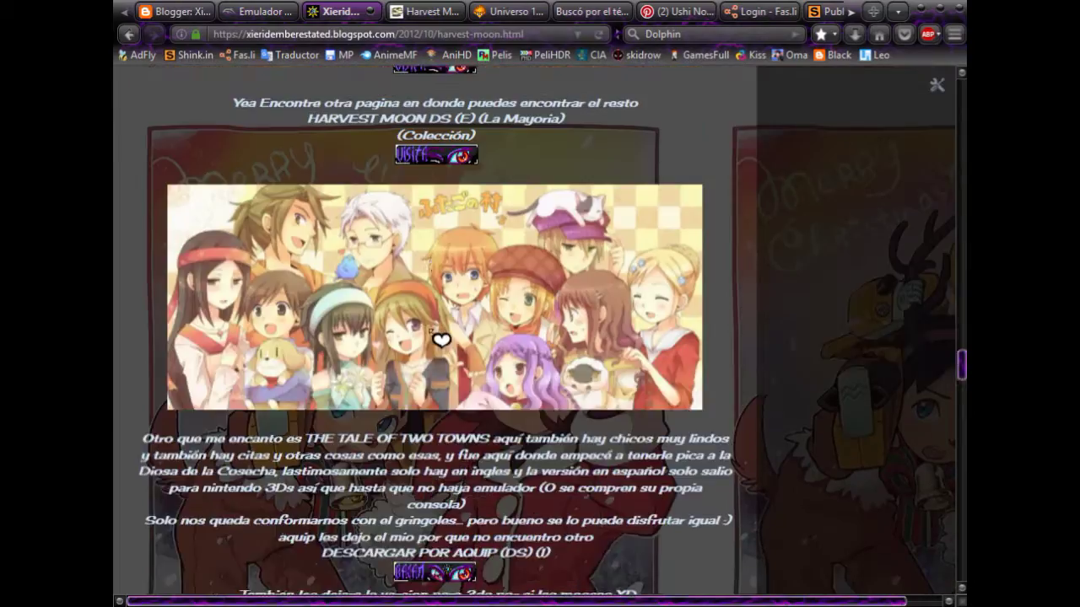
pyautogui.scroll(1, 473, 337)
pyautogui.scroll(-15, 437, 427)
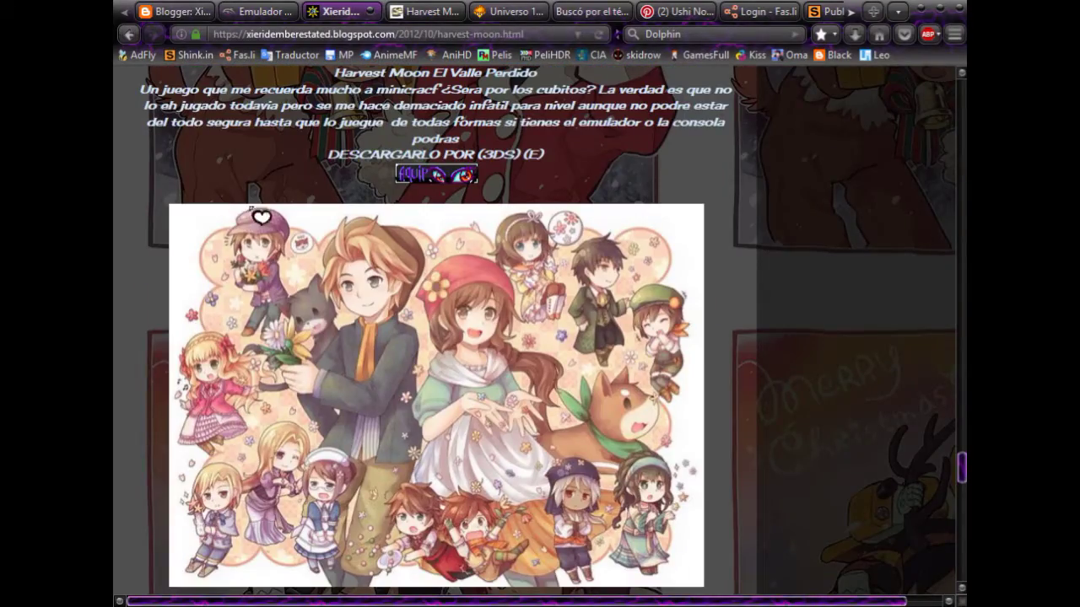
pyautogui.scroll(-2, 650, 379)
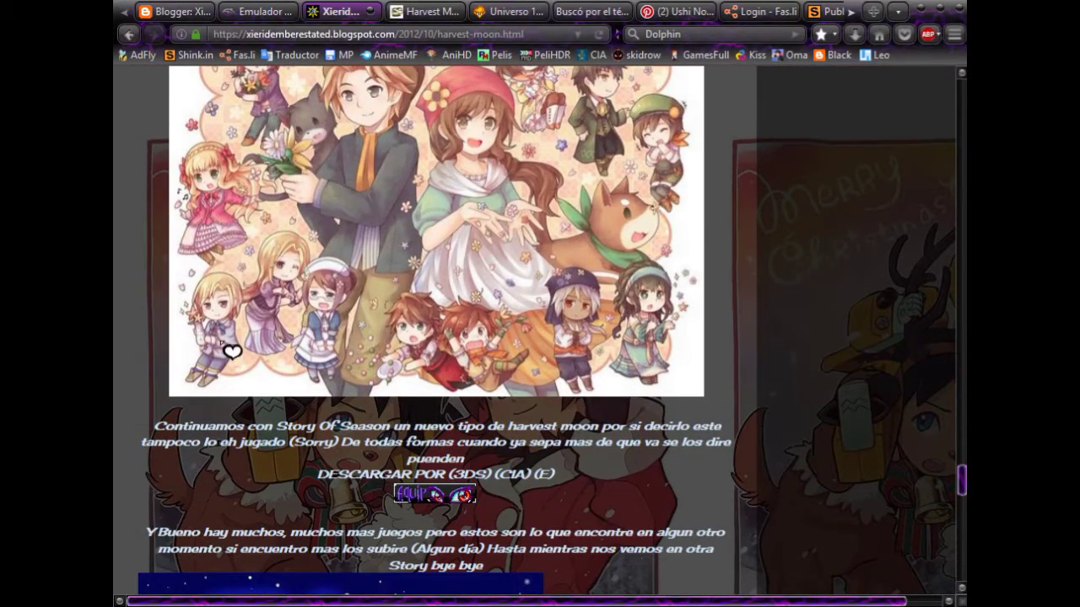
pyautogui.scroll(2, 278, 395)
pyautogui.scroll(-2, 296, 384)
pyautogui.scroll(15, 308, 379)
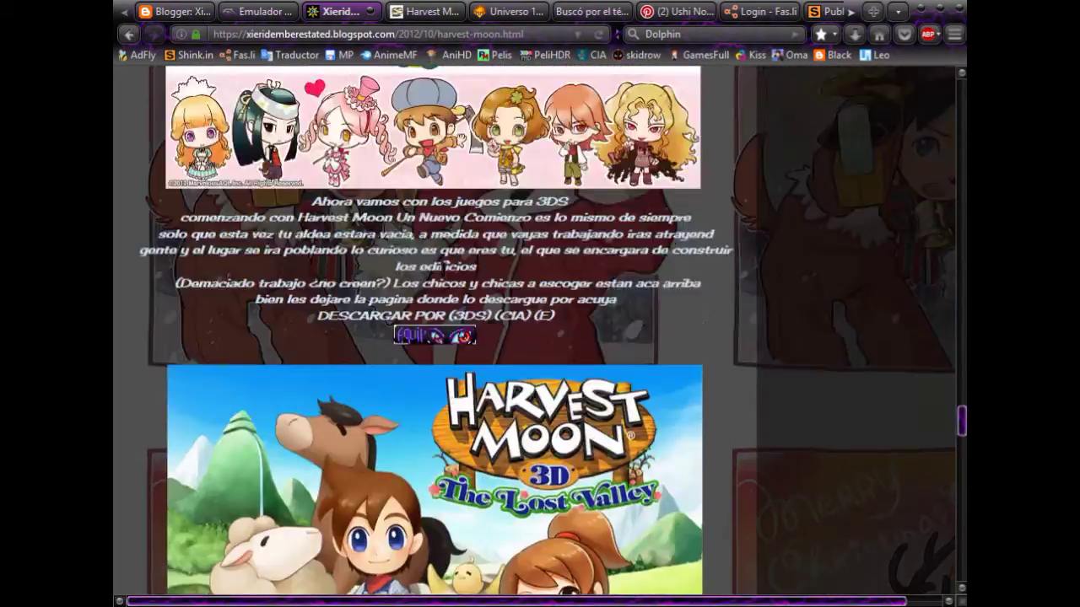
pyautogui.scroll(12, 460, 267)
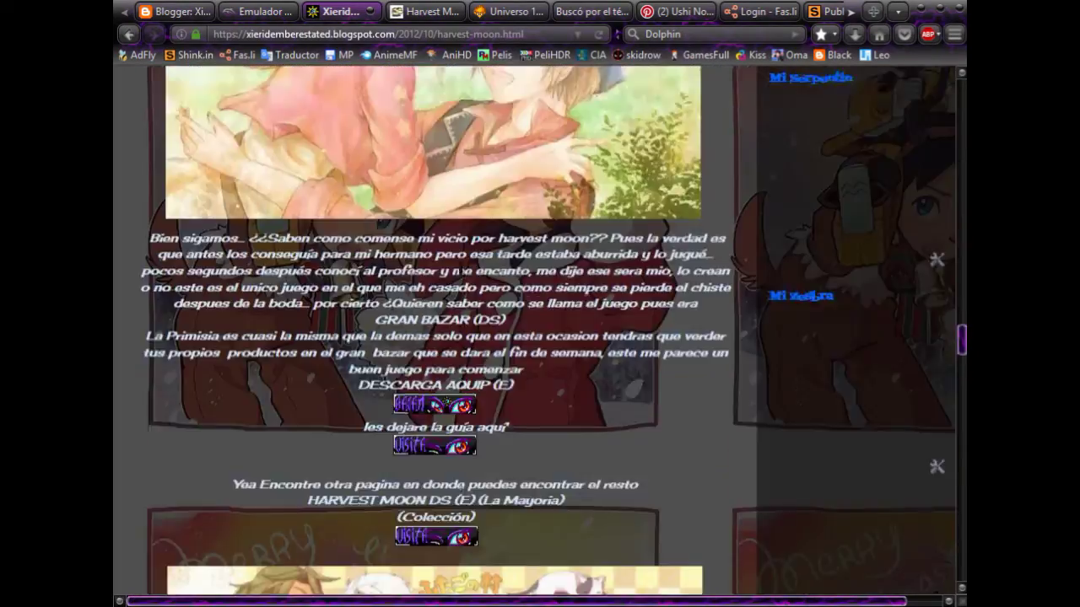
pyautogui.scroll(10, 471, 276)
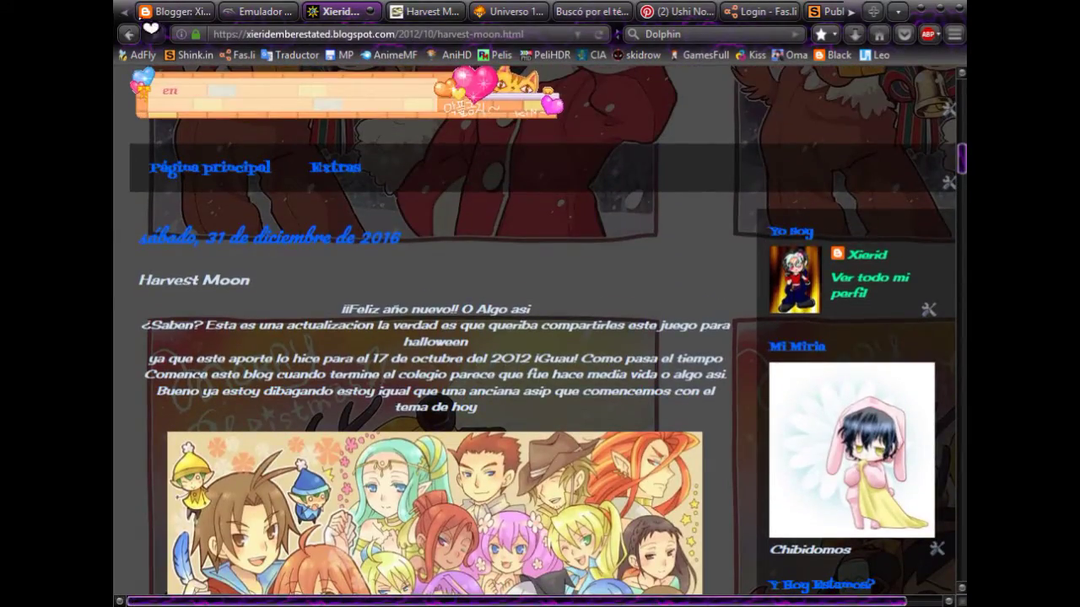
# Switch to the Dolphin installer, finish the setup wizard and check the installed Dolphin folder on the desktop
pyautogui.hotkey('alt', 'Tab')
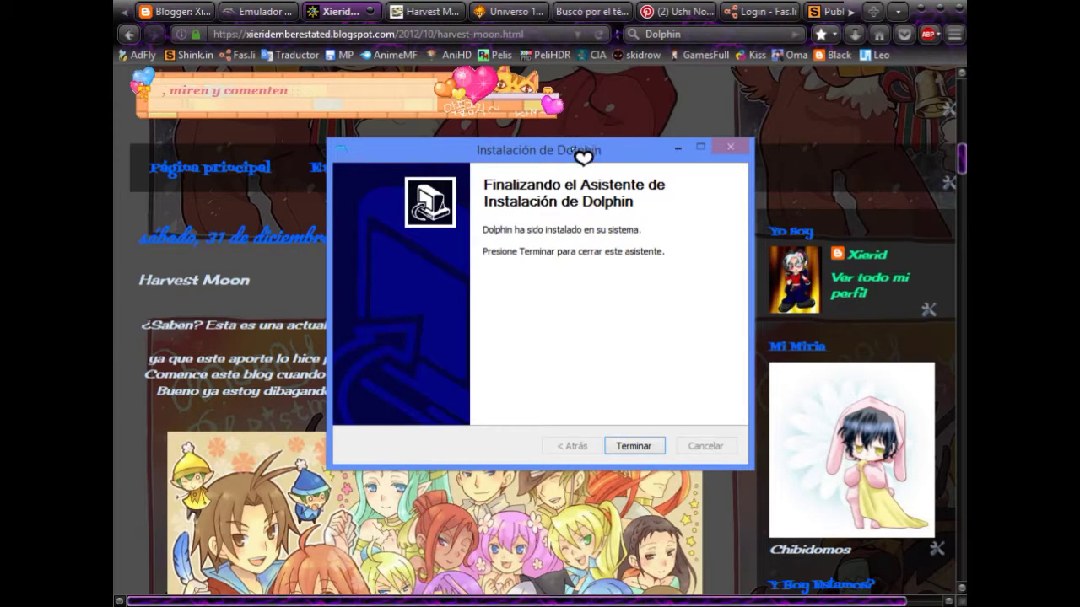
pyautogui.click(632, 446)
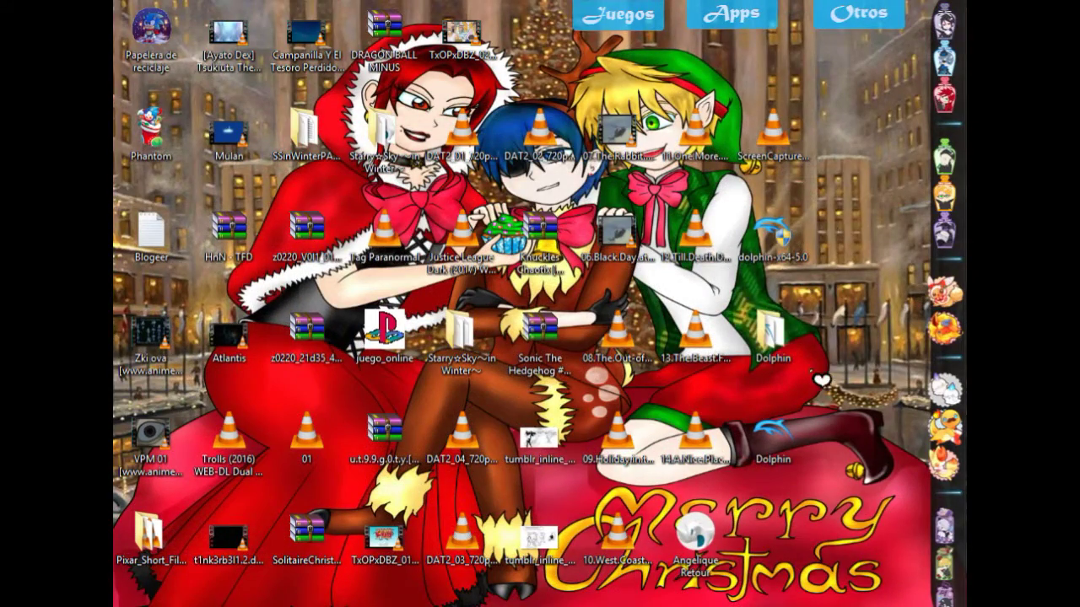
pyautogui.doubleClick(768, 338)
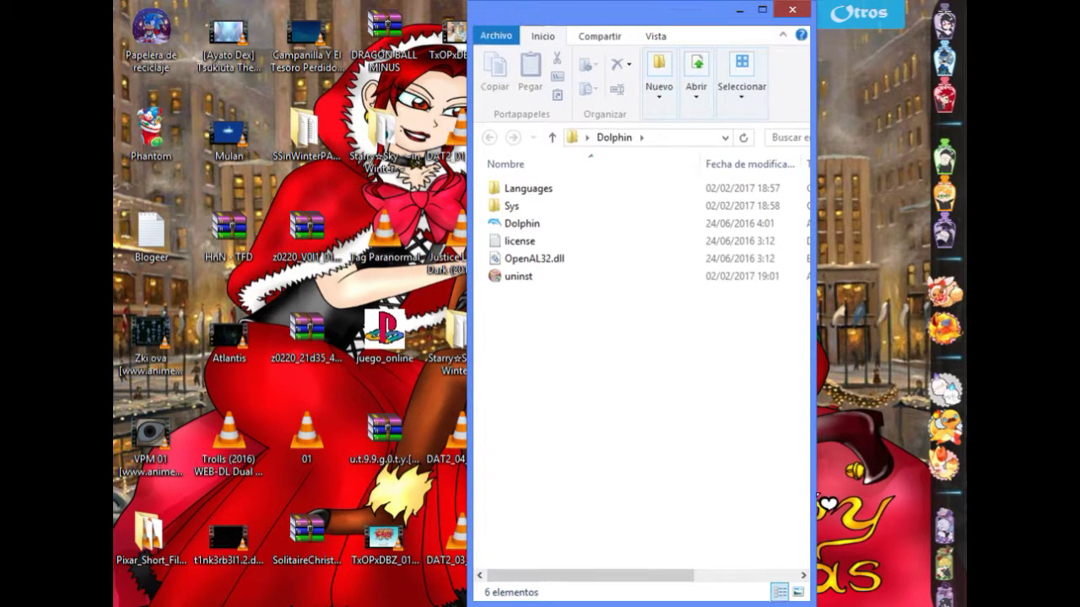
pyautogui.click(793, 10)
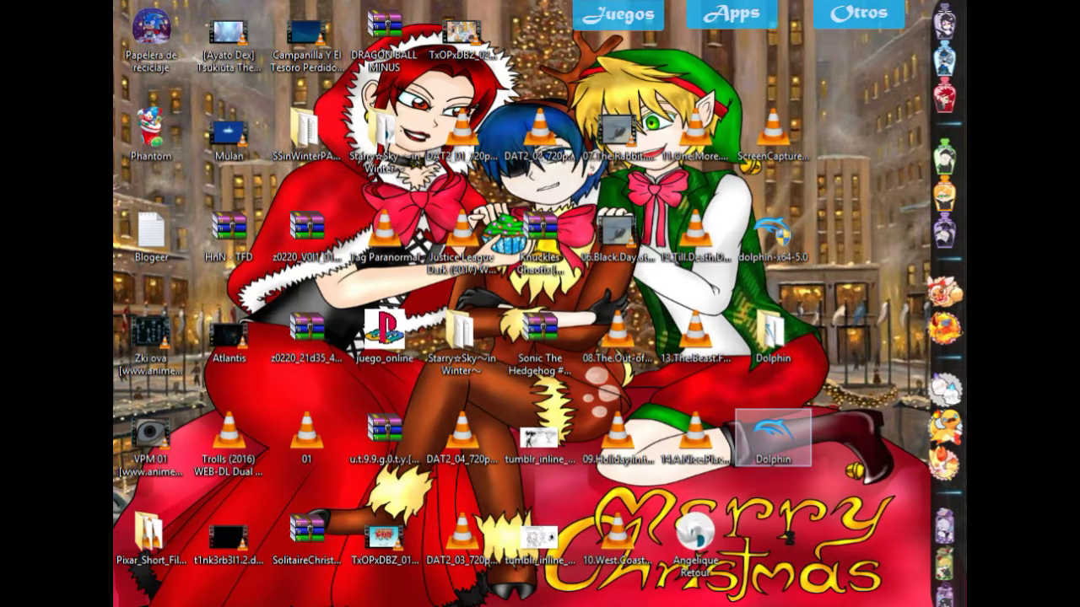
# Delete the Dolphin shortcut and the dolphin-x64-5.0 installer from the desktop
pyautogui.rightClick(734, 467)
pyautogui.click(776, 373)
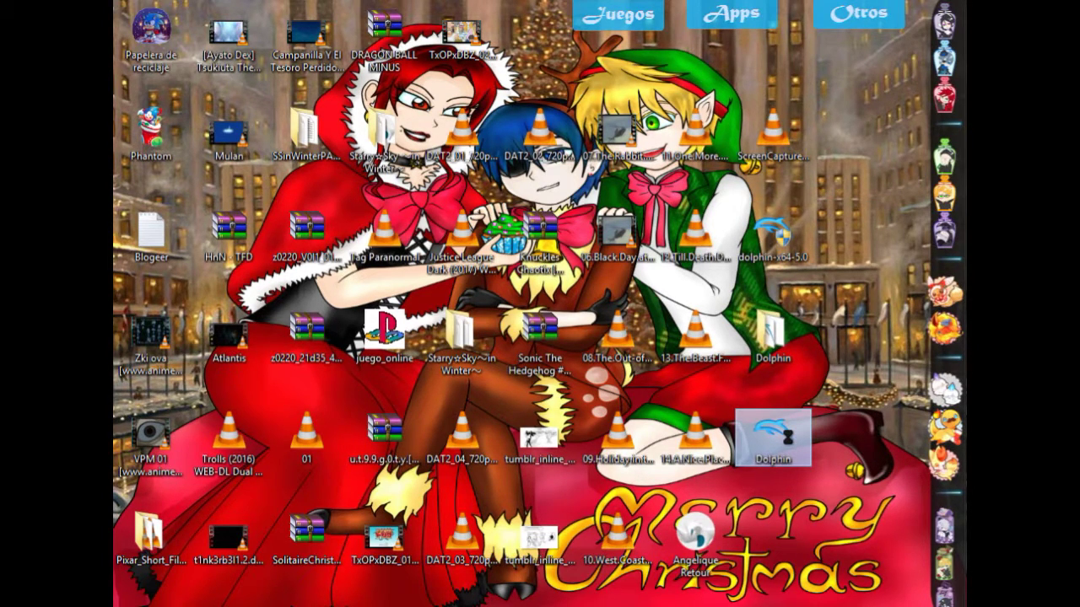
pyautogui.rightClick(773, 435)
pyautogui.click(785, 390)
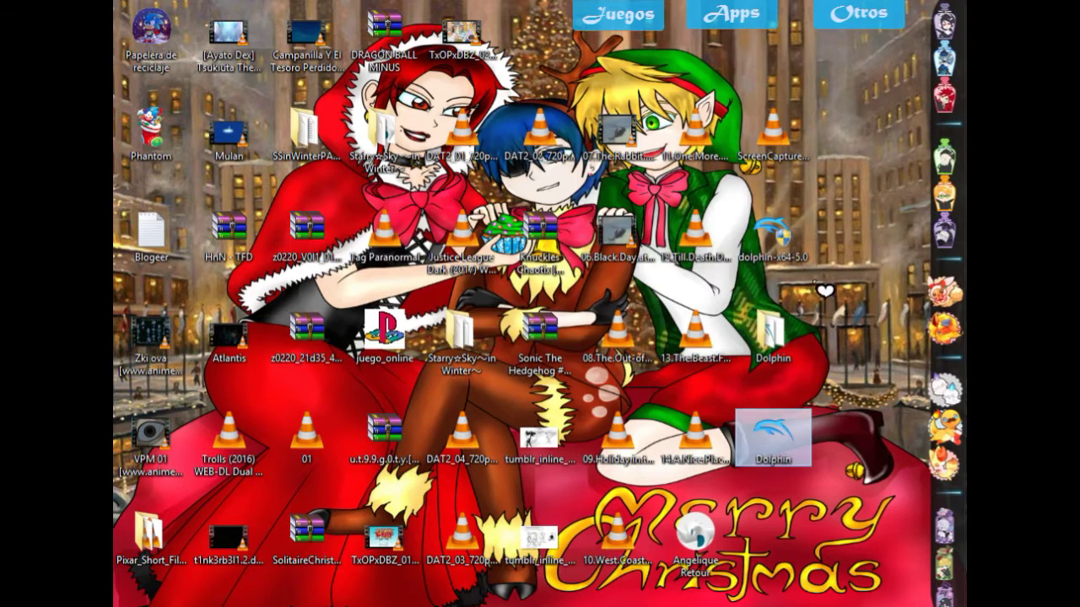
pyautogui.click(608, 387)
pyautogui.rightClick(775, 269)
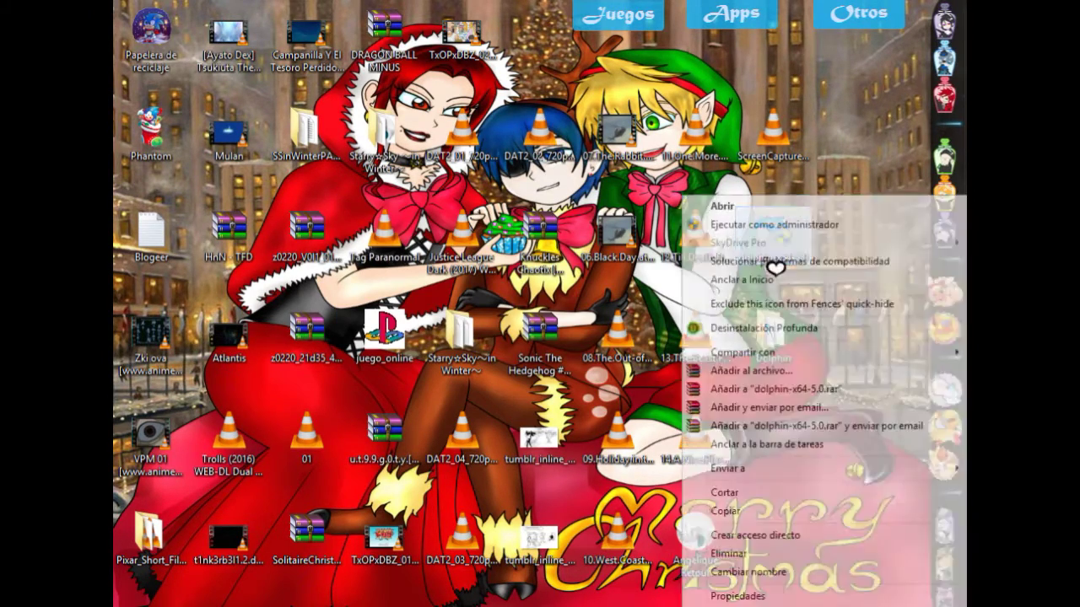
pyautogui.click(749, 553)
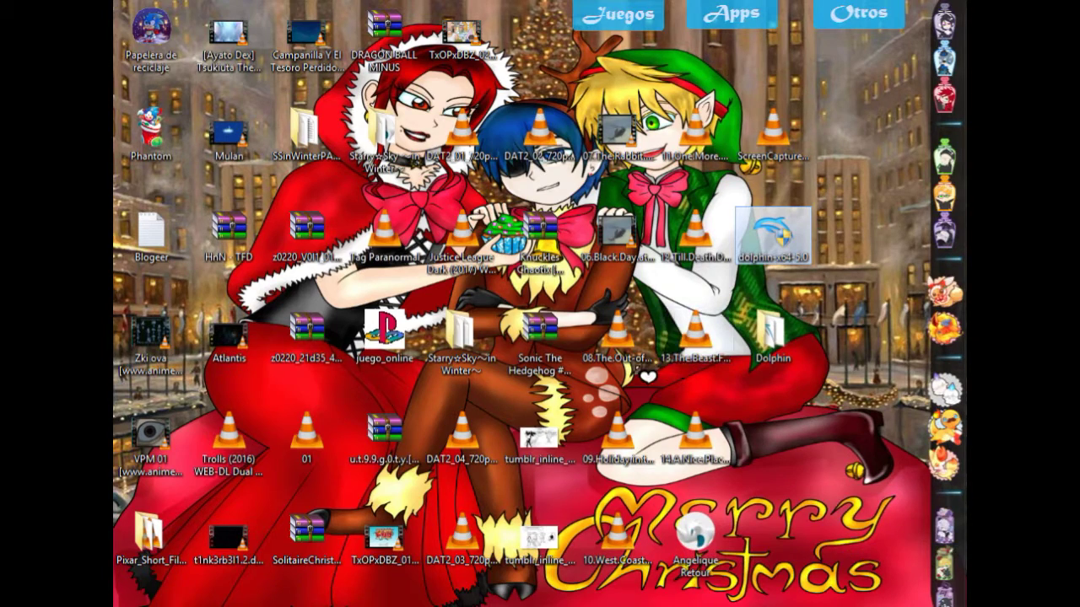
pyautogui.click(616, 378)
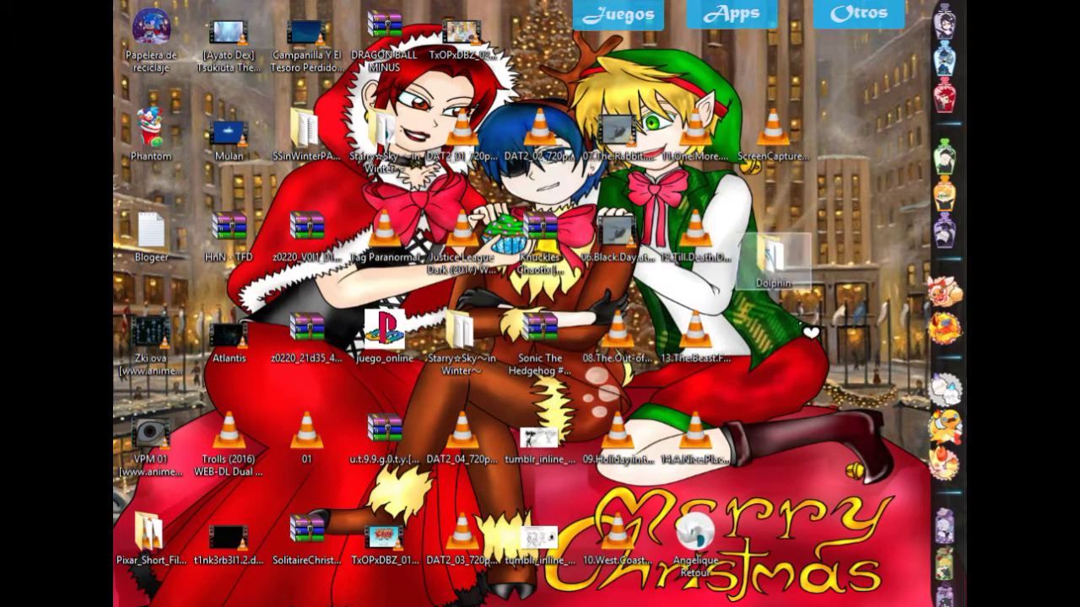
# Check the contents of the desktop's Dolphin folder, then cut the folder for moving
pyautogui.doubleClick(777, 263)
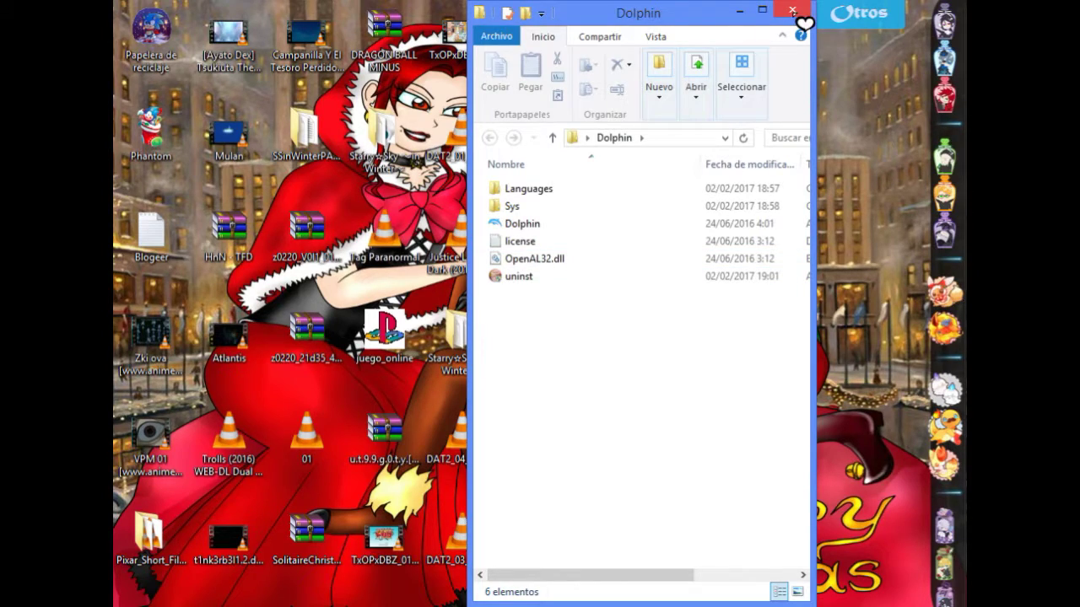
pyautogui.click(792, 10)
pyautogui.rightClick(772, 236)
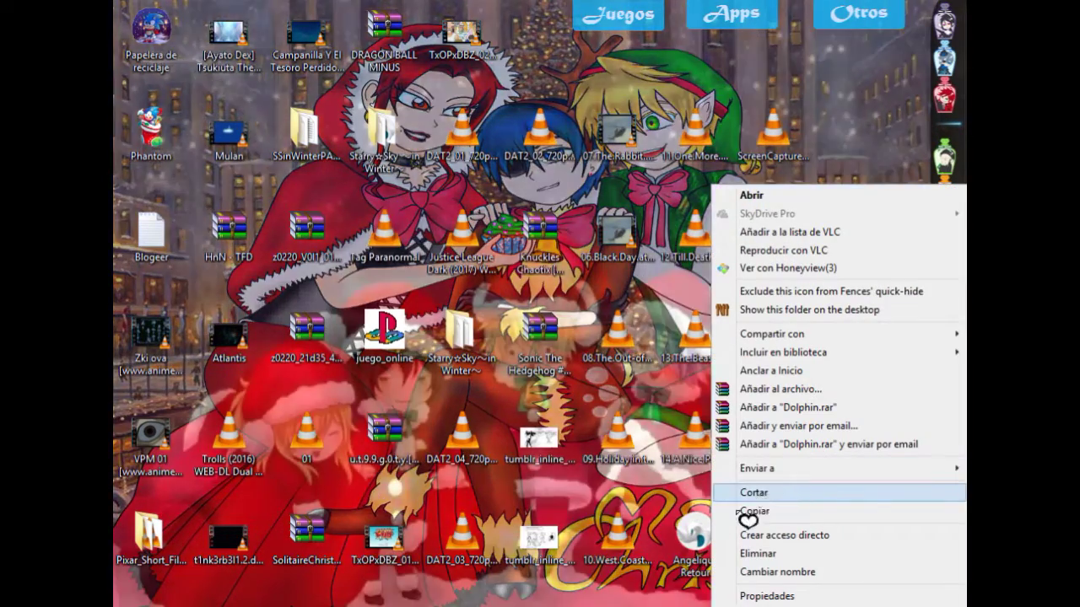
pyautogui.click(753, 493)
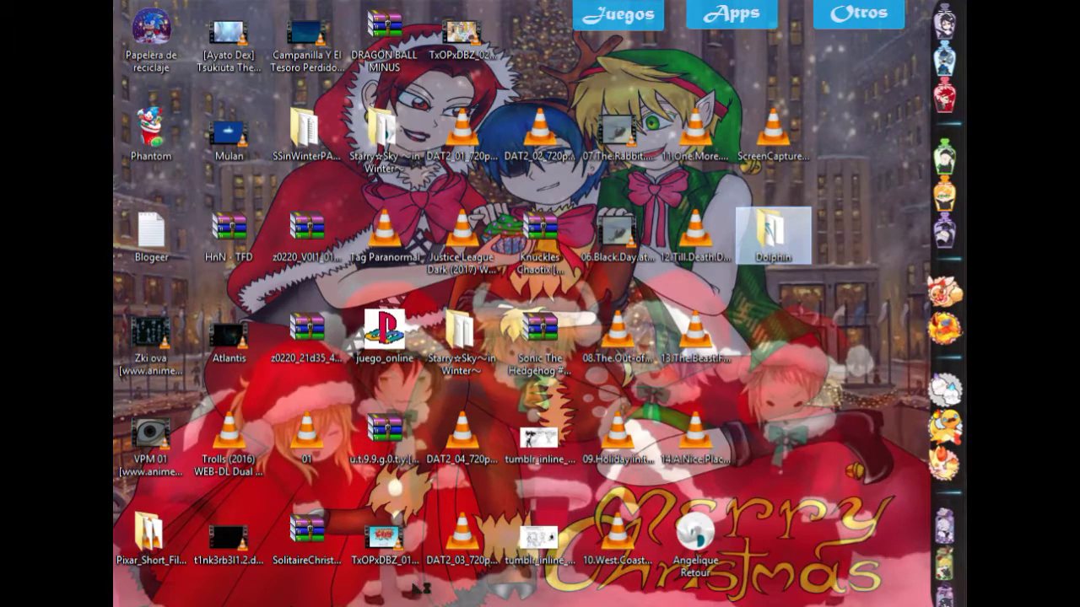
# Go to the GC folder in JUEGOTECA and delete its old Dolphin folder
pyautogui.click(458, 543)
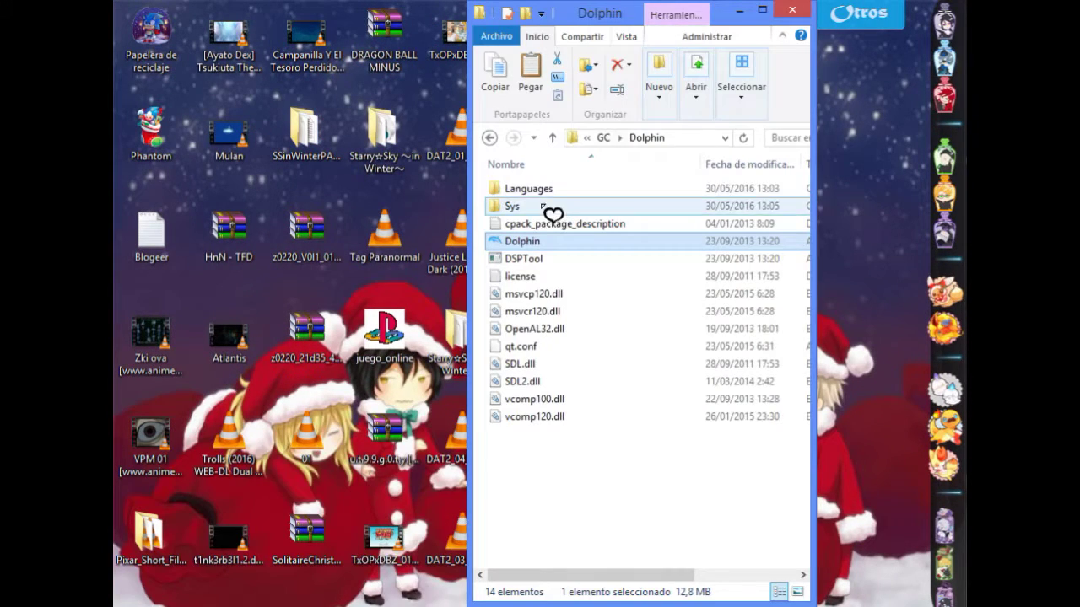
pyautogui.click(603, 140)
pyautogui.rightClick(517, 193)
pyautogui.click(564, 550)
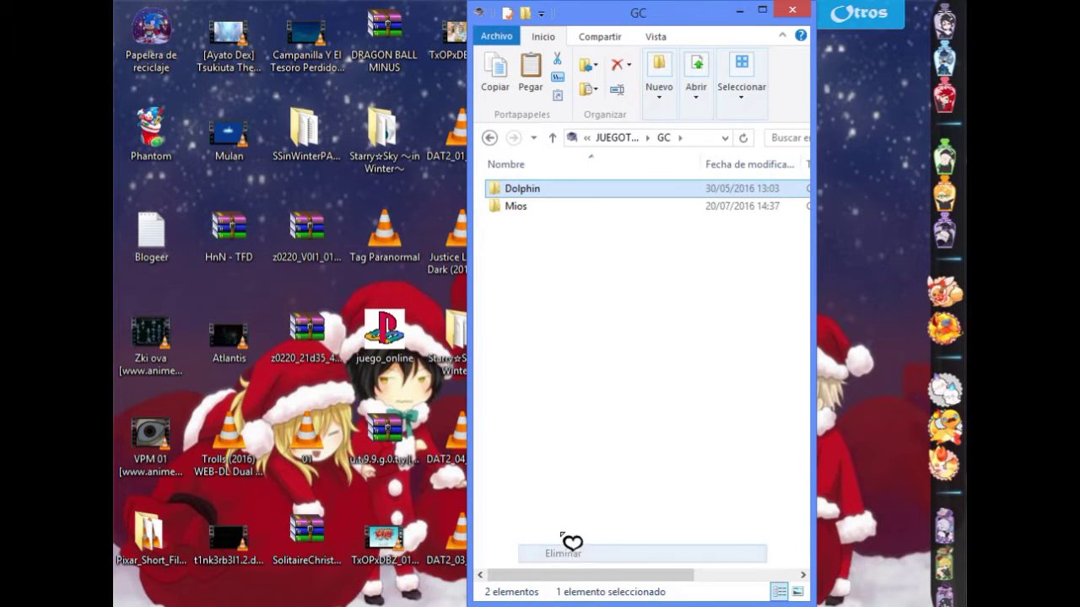
pyautogui.click(606, 381)
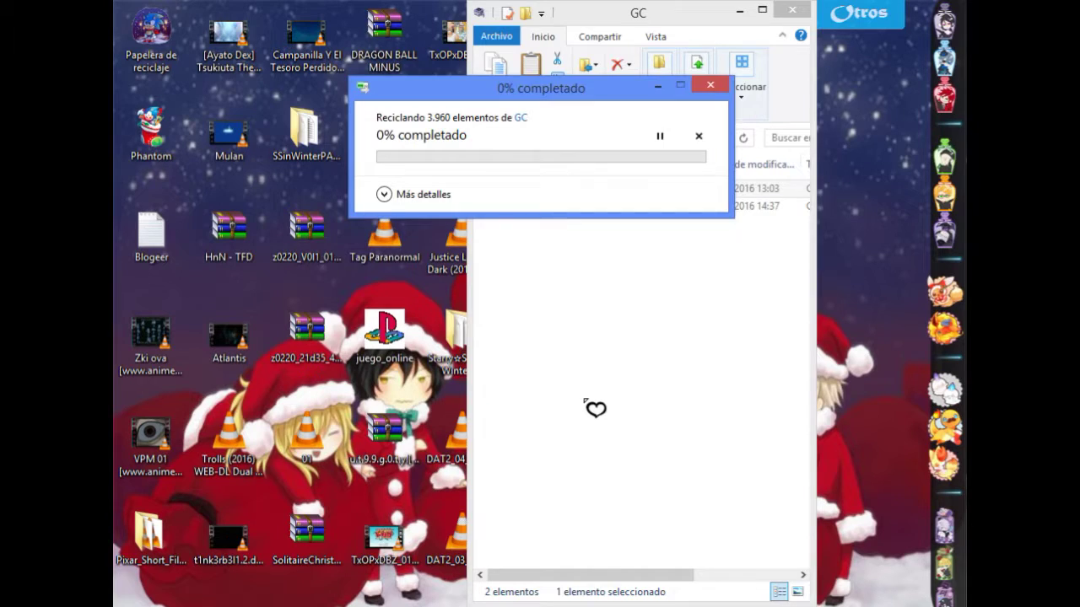
# Paste the cut Dolphin folder into the GC folder beside Mios
pyautogui.click(584, 400)
pyautogui.rightClick(584, 400)
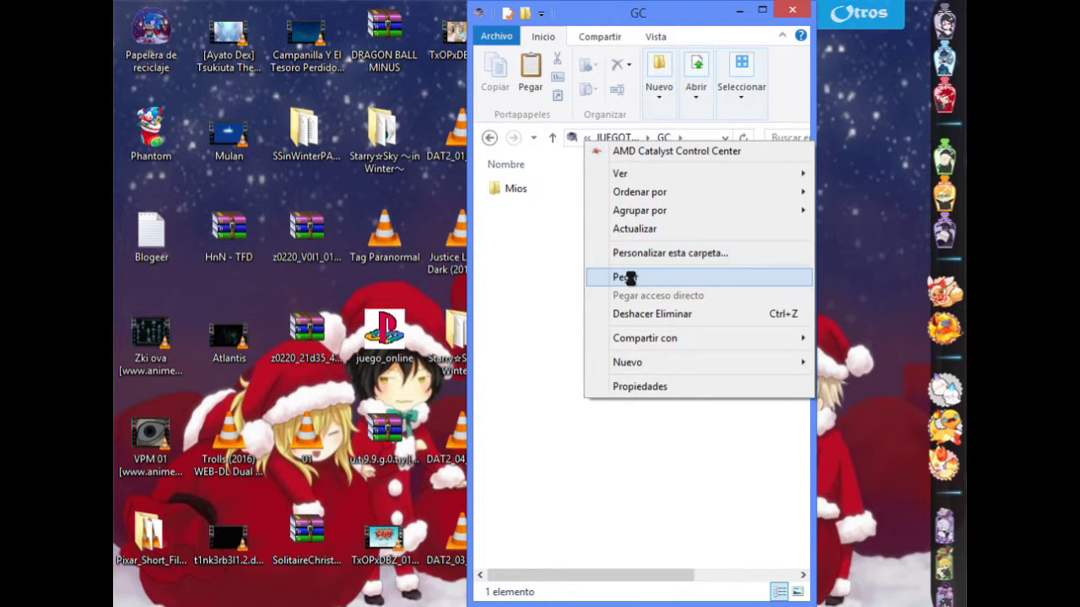
pyautogui.click(628, 277)
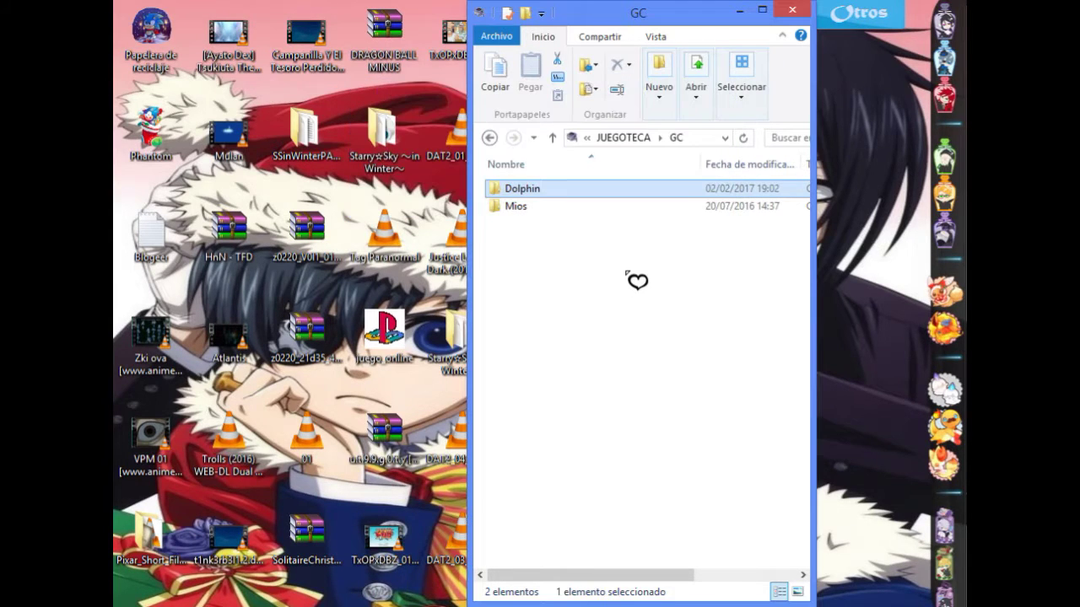
# Launch Dolphin from the relocated Dolphin folder and decline sharing usage statistics with the developers
pyautogui.doubleClick(534, 193)
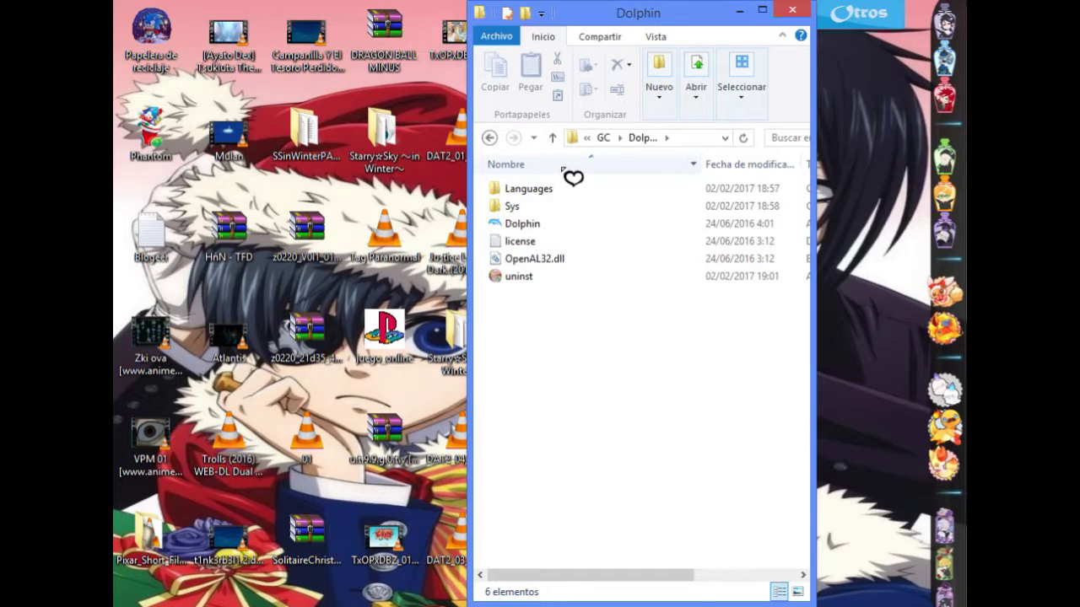
pyautogui.click(527, 227)
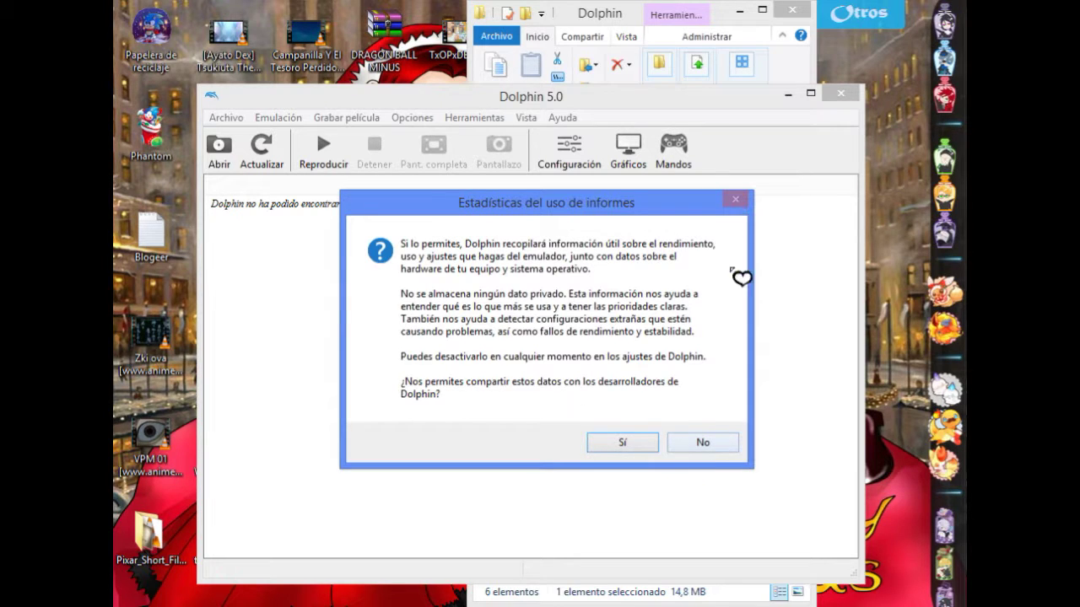
pyautogui.click(703, 442)
# Start opening a game file in Dolphin and browse from JUEGOTECA into Wii and its Juegos folder
pyautogui.click(228, 117)
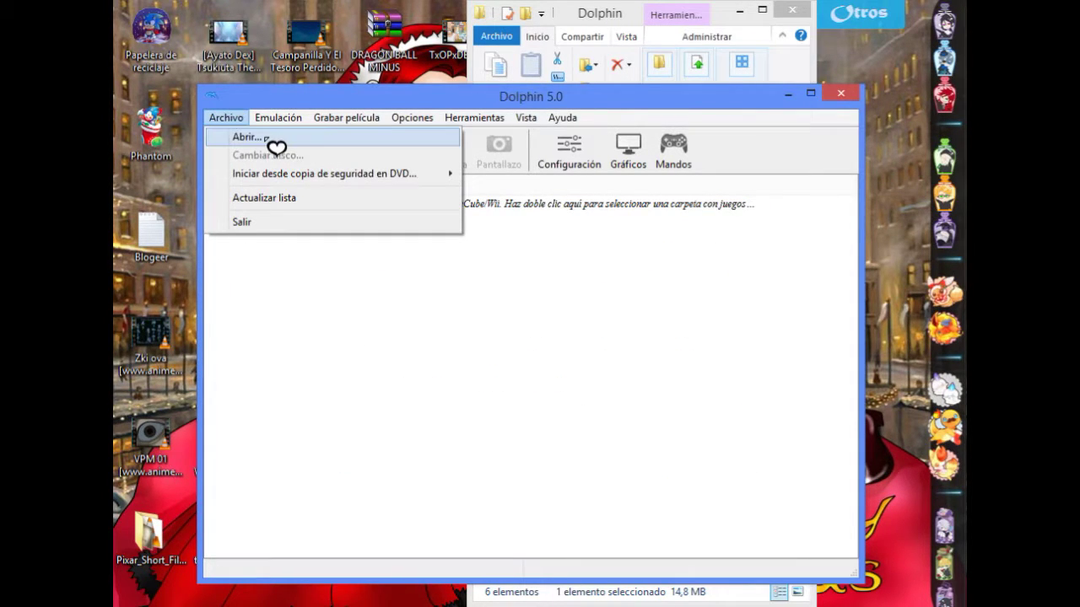
pyautogui.click(268, 139)
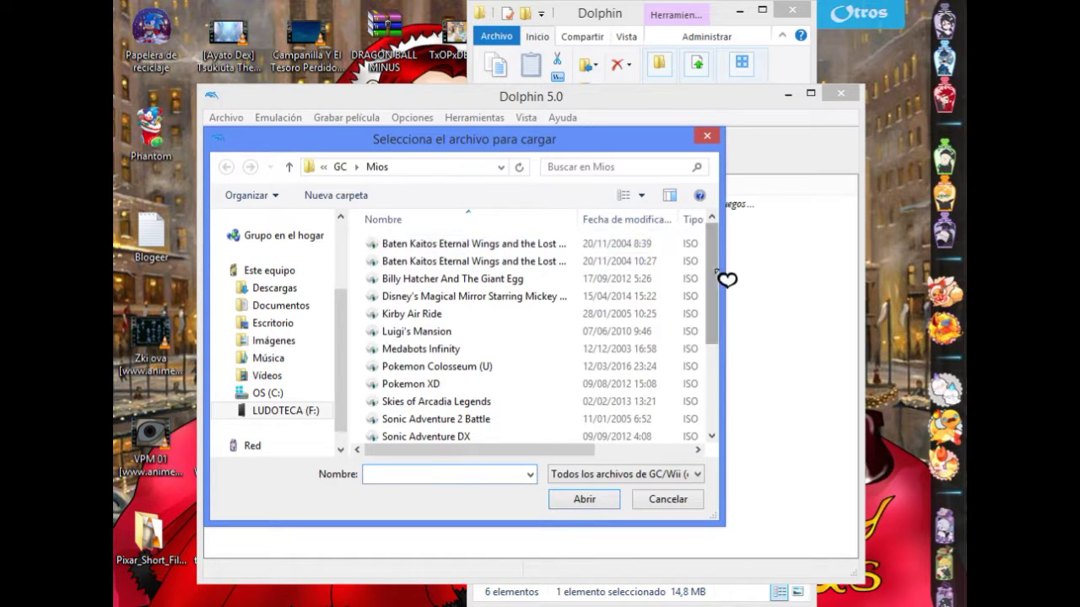
pyautogui.moveTo(718, 333); pyautogui.dragTo(728, 241)
pyautogui.click(341, 167)
pyautogui.click(344, 169)
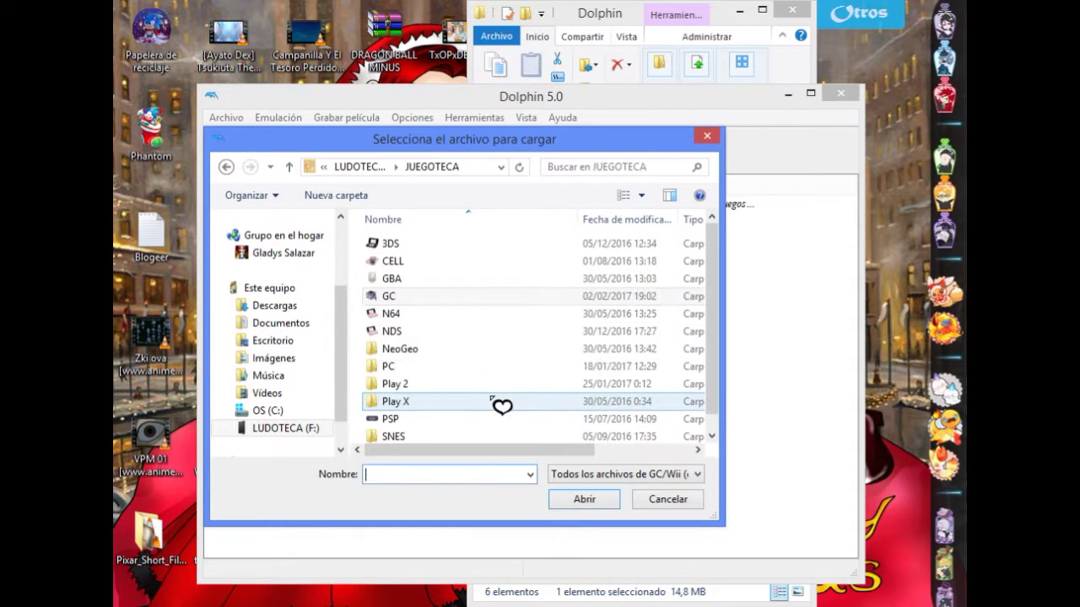
pyautogui.moveTo(717, 335); pyautogui.dragTo(721, 376)
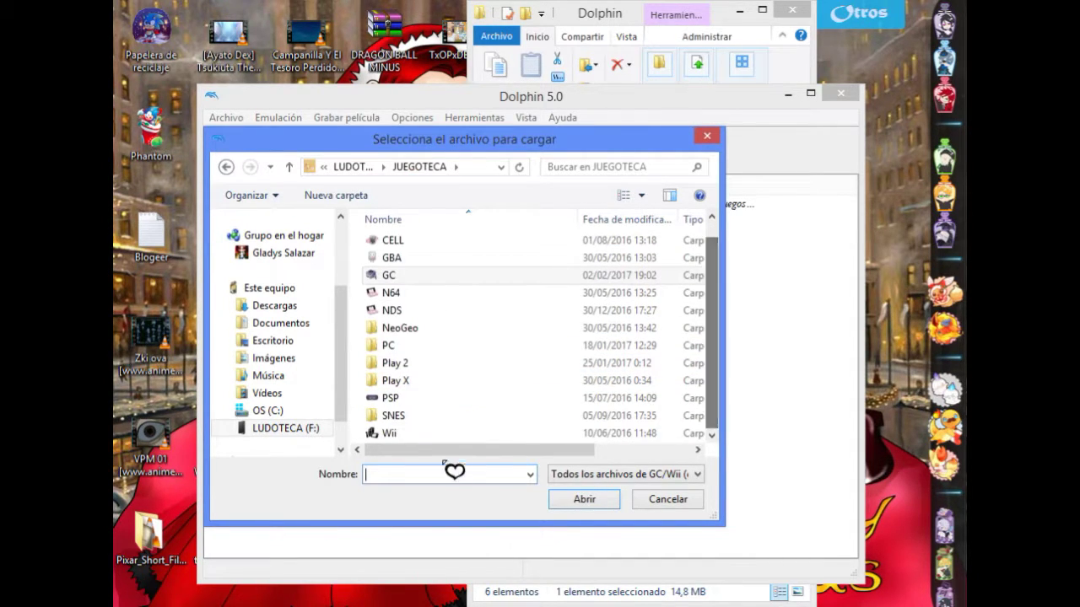
pyautogui.doubleClick(397, 437)
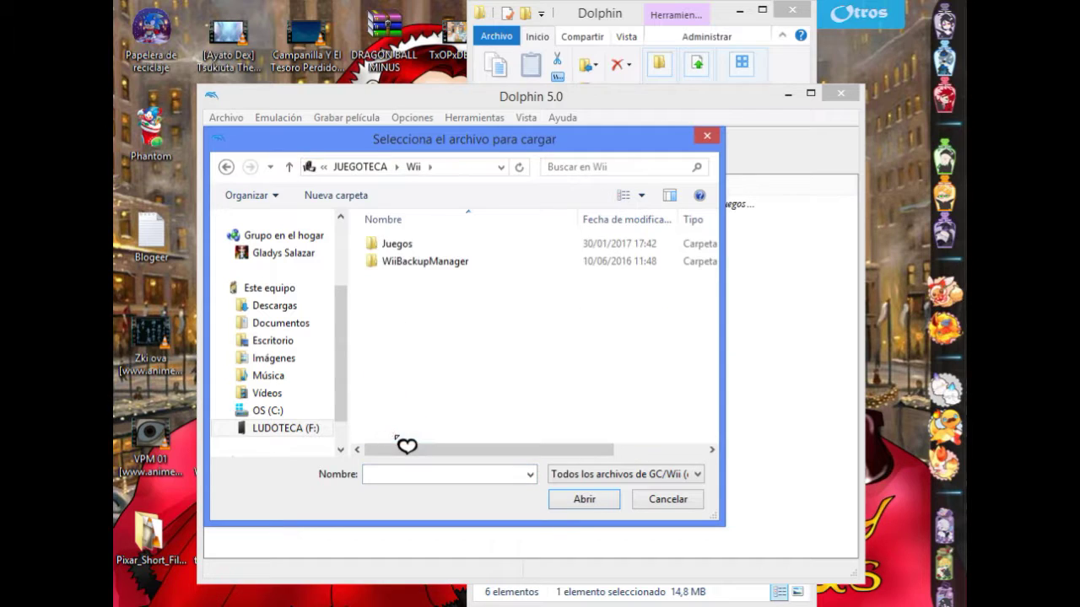
pyautogui.doubleClick(420, 242)
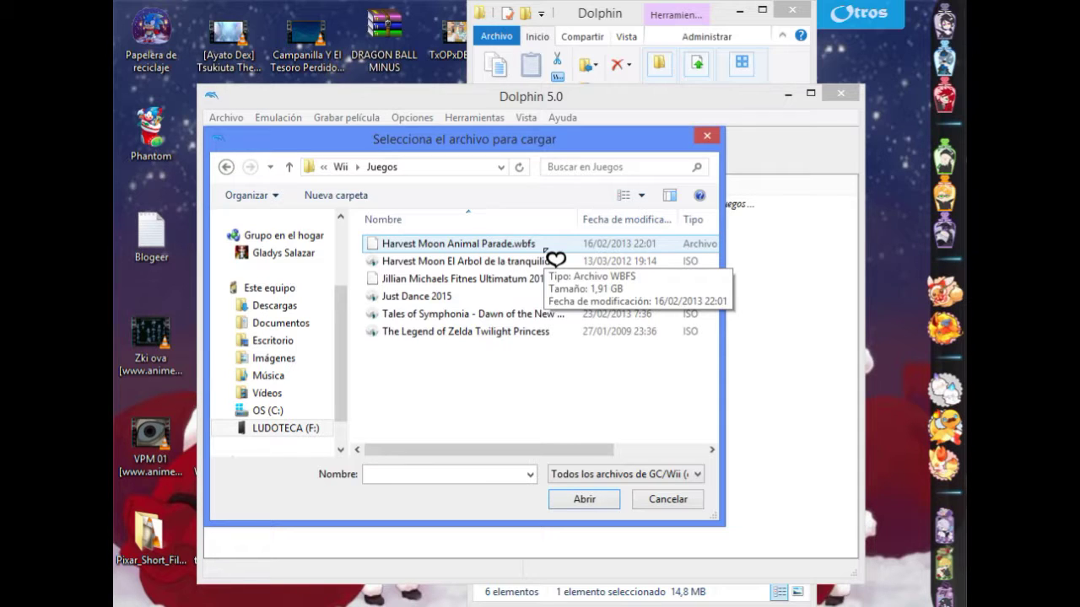
# Compare the Harvest Moon Animal Parade.wbfs and Harvest Moon El Arbol de la tranquilidad ISO game files in Juegos
pyautogui.click(546, 258)
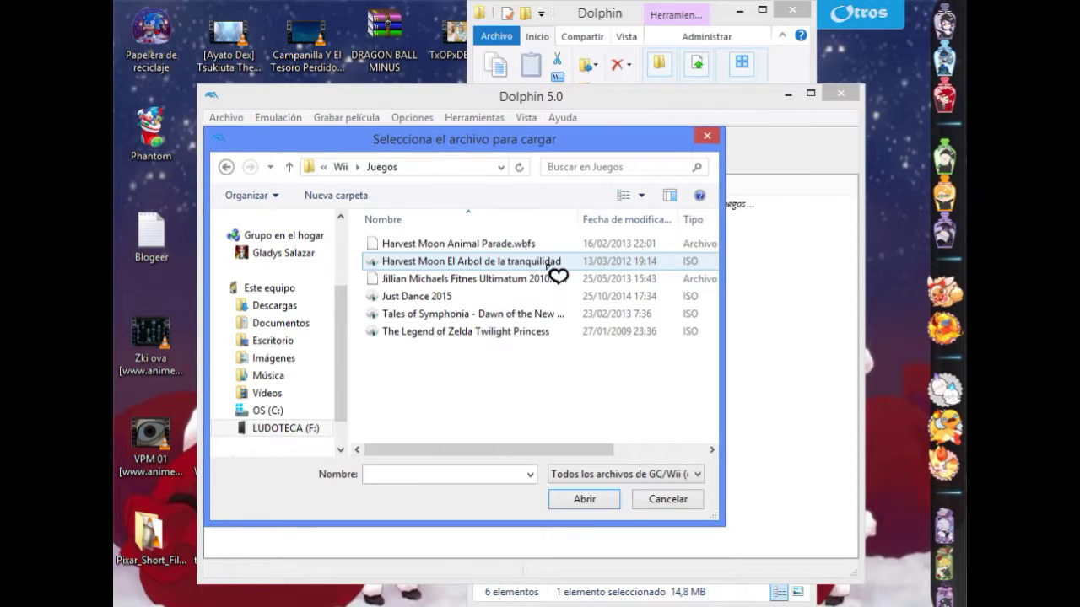
pyautogui.click(542, 245)
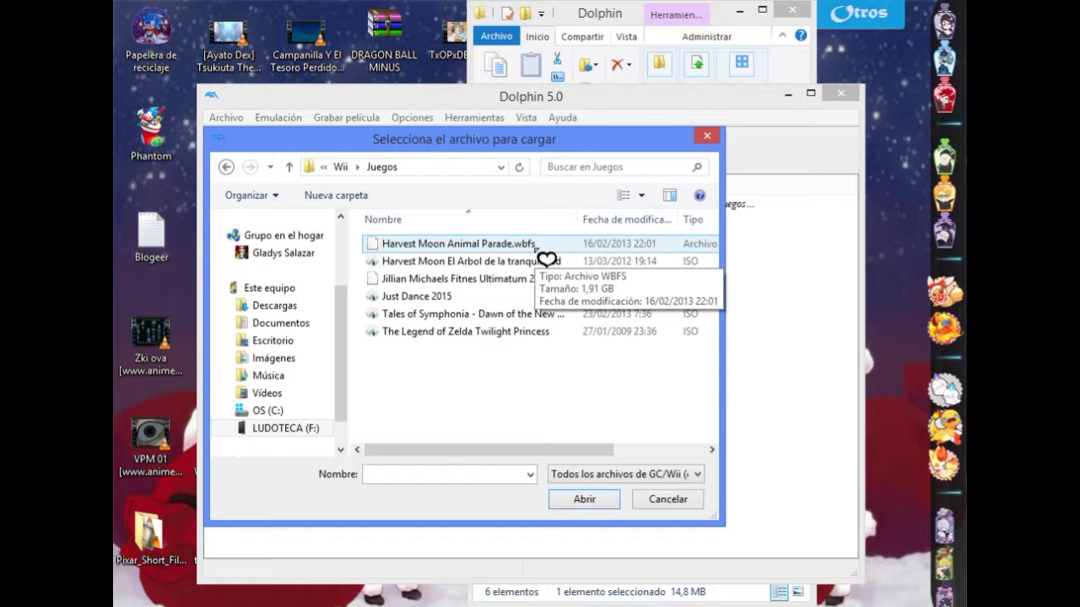
pyautogui.click(535, 279)
pyautogui.click(540, 262)
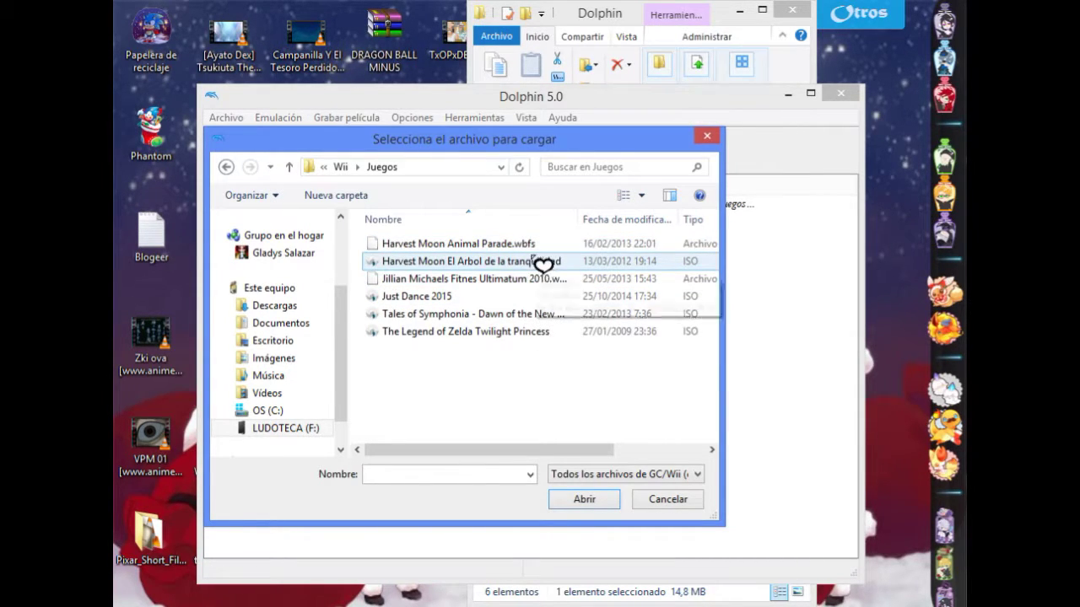
pyautogui.click(542, 243)
pyautogui.click(543, 262)
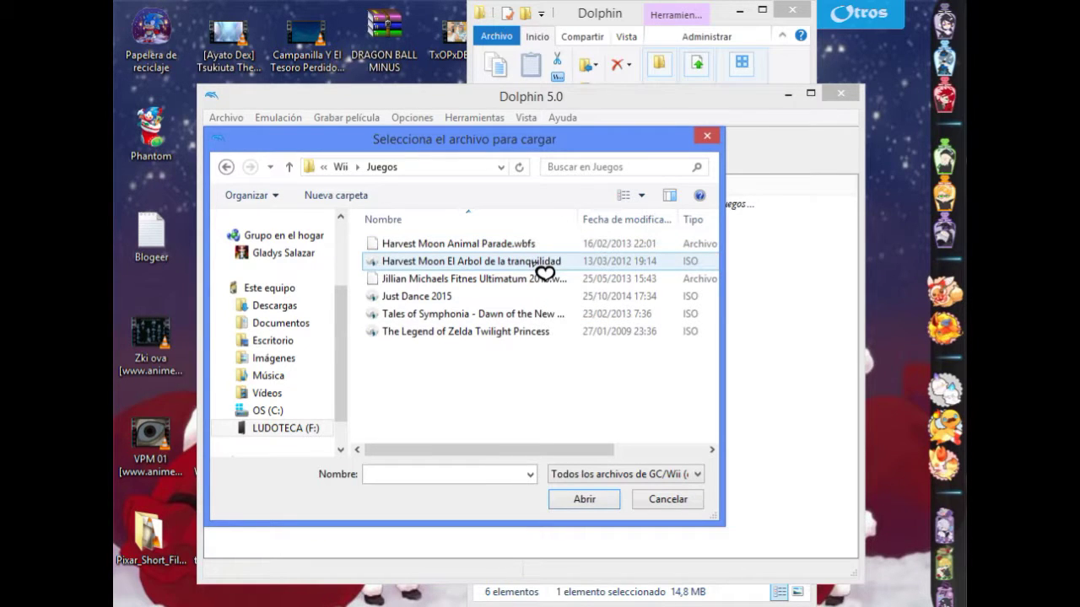
# Load the Harvest Moon El Arbol de la tranquilidad ISO from Juegos rather than the Harvest Moon Animal Parade.wbfs file
pyautogui.click(542, 245)
pyautogui.click(542, 263)
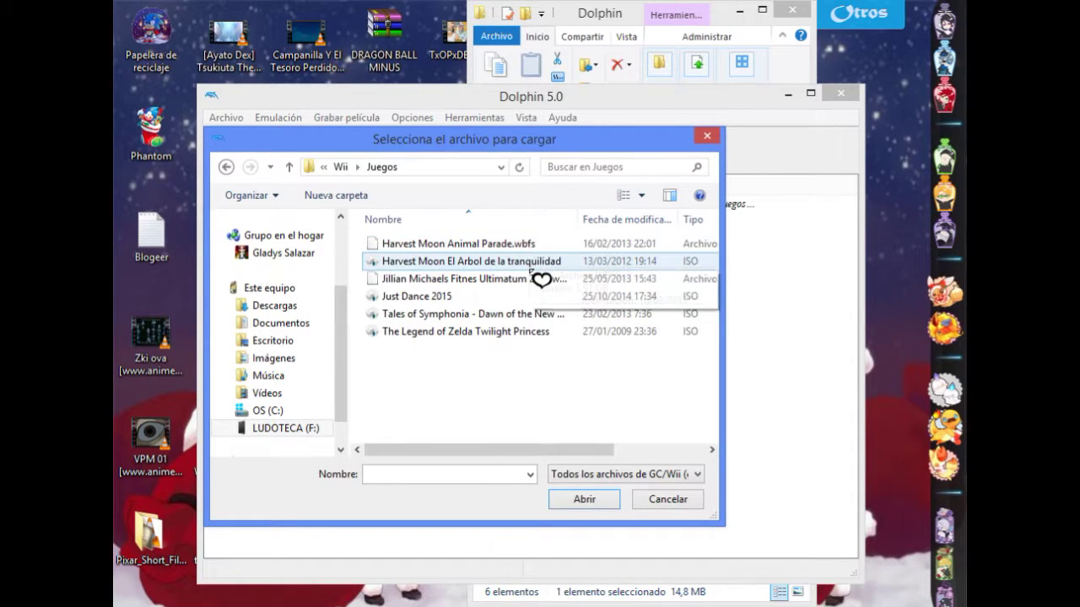
pyautogui.click(544, 245)
pyautogui.click(546, 261)
pyautogui.click(547, 246)
pyautogui.click(550, 262)
pyautogui.click(546, 245)
pyautogui.click(552, 262)
pyautogui.click(477, 246)
pyautogui.click(479, 262)
pyautogui.click(483, 263)
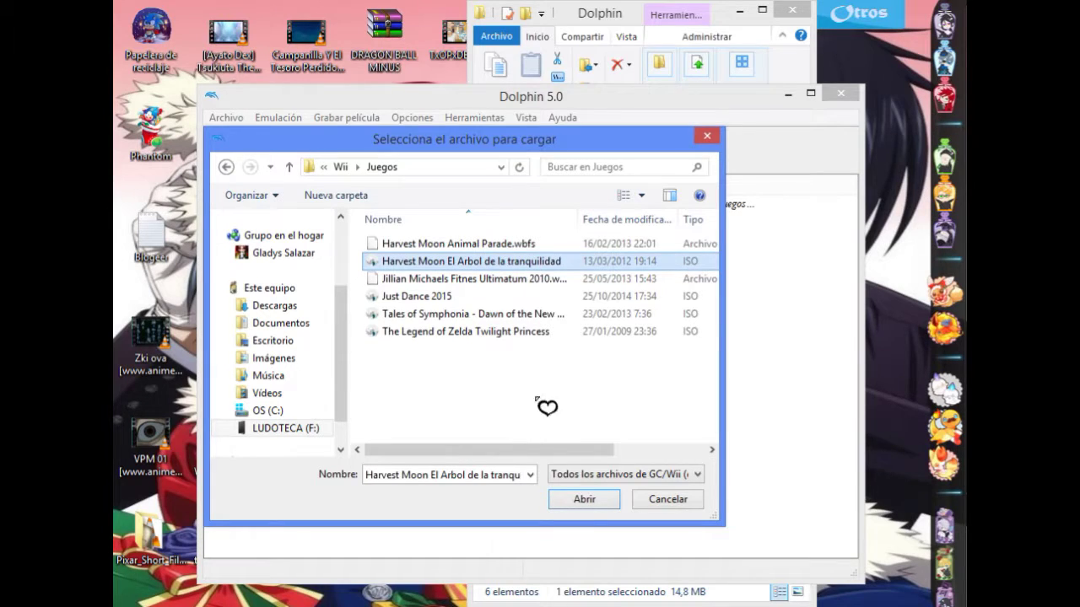
pyautogui.click(601, 500)
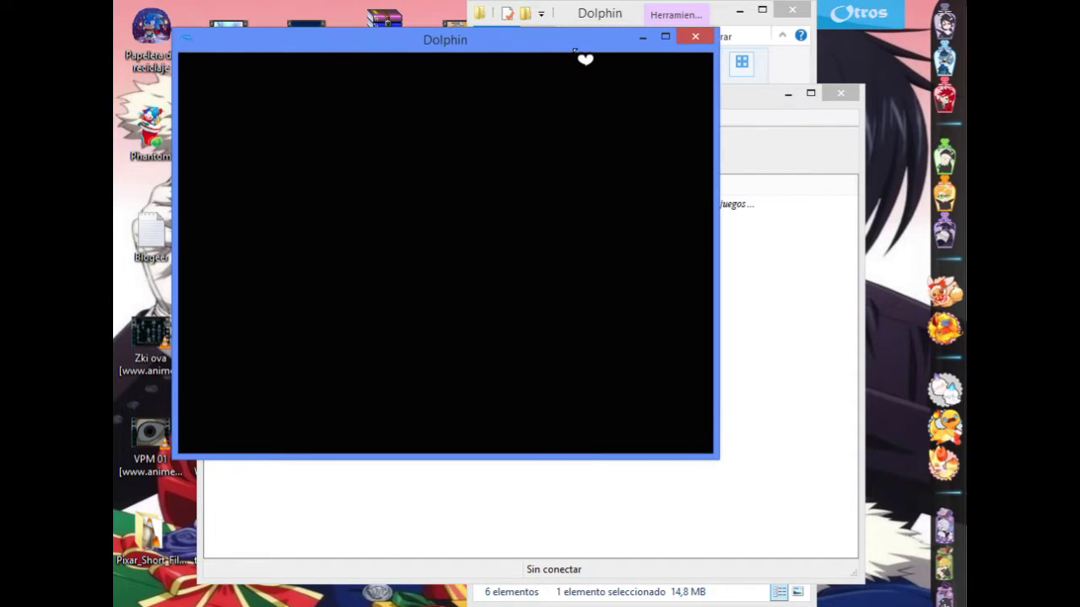
# Move the game window down clear of the main Dolphin window's toolbar and bring the main window forward
pyautogui.moveTo(574, 49); pyautogui.dragTo(631, 78)
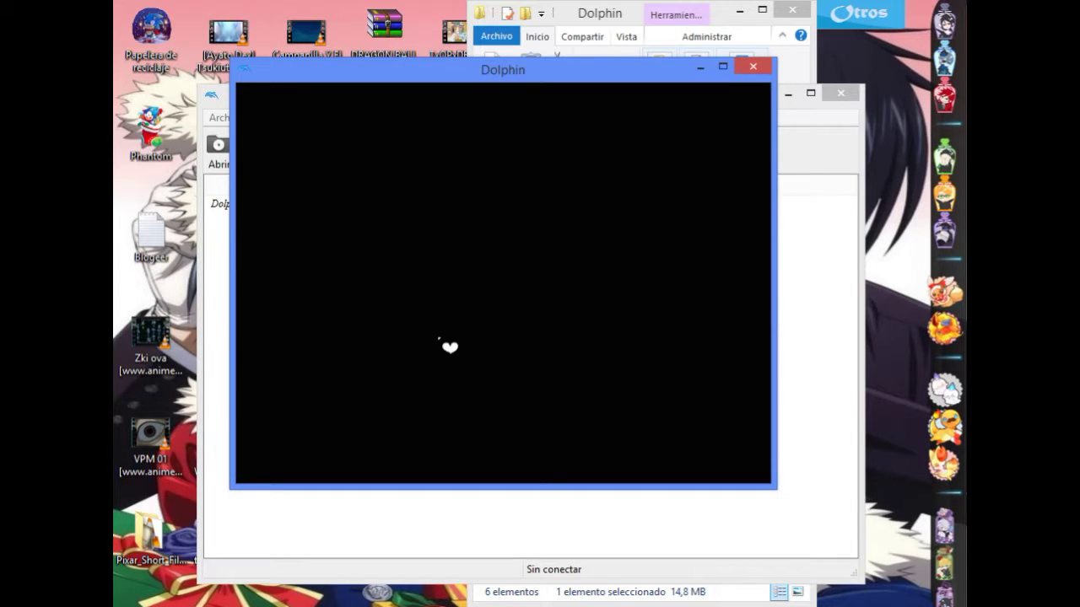
pyautogui.moveTo(651, 74); pyautogui.dragTo(676, 266)
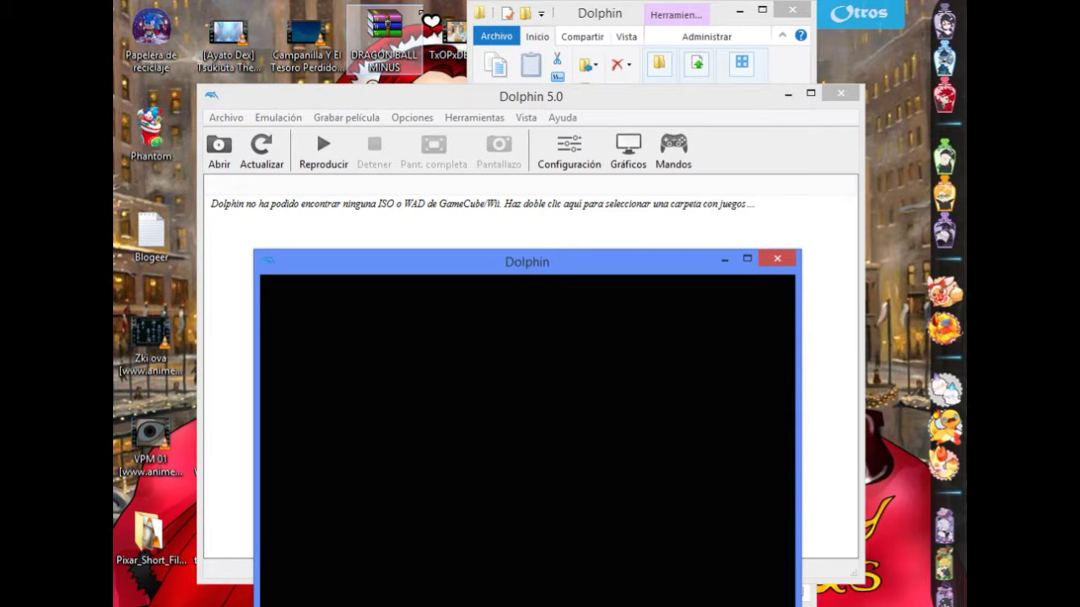
pyautogui.click(450, 105)
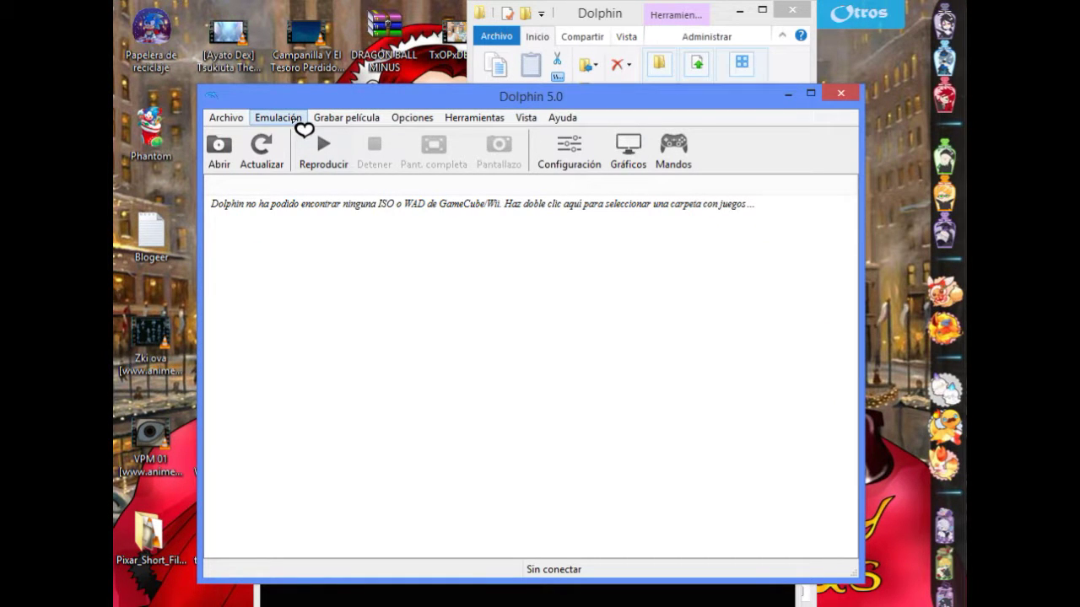
pyautogui.click(297, 120)
pyautogui.moveTo(363, 323)
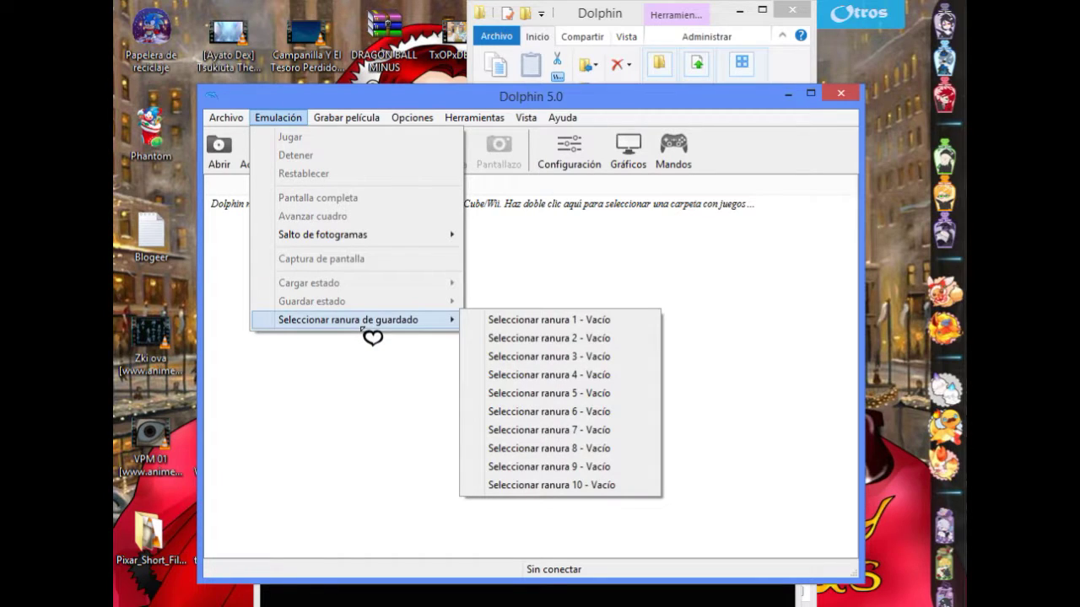
pyautogui.click(236, 119)
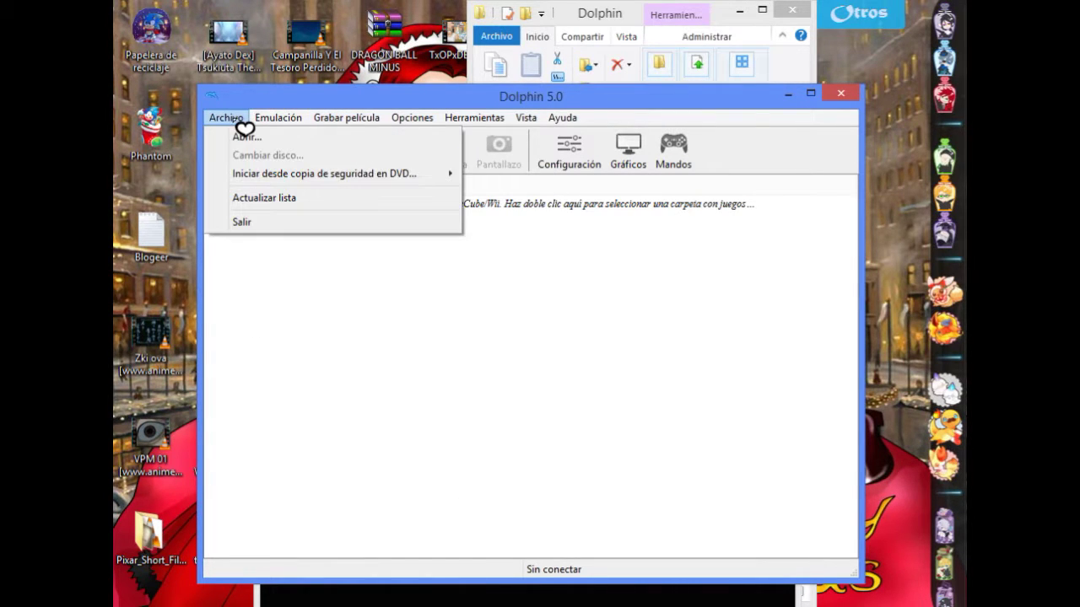
pyautogui.click(560, 593)
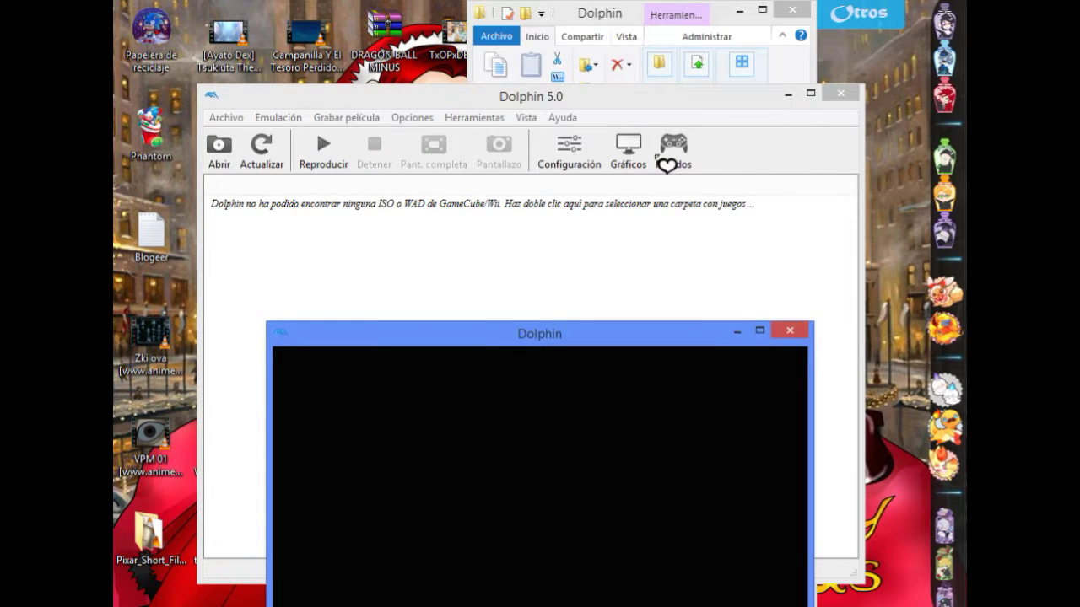
# Review the button mapping of the emulated Wiimote 1 in the controller settings and close them without changes
pyautogui.click(664, 164)
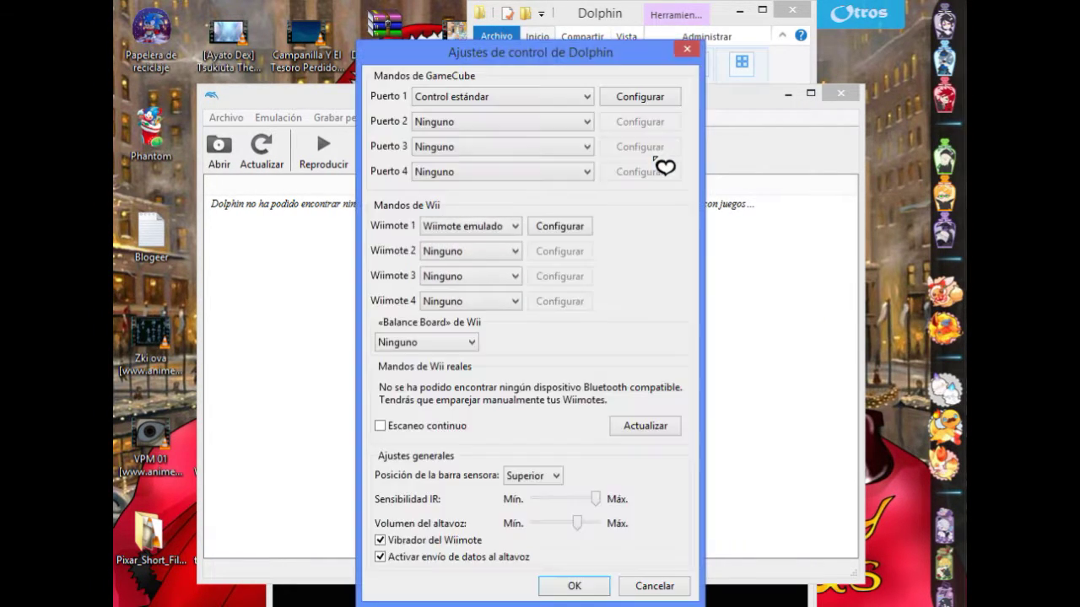
pyautogui.click(564, 231)
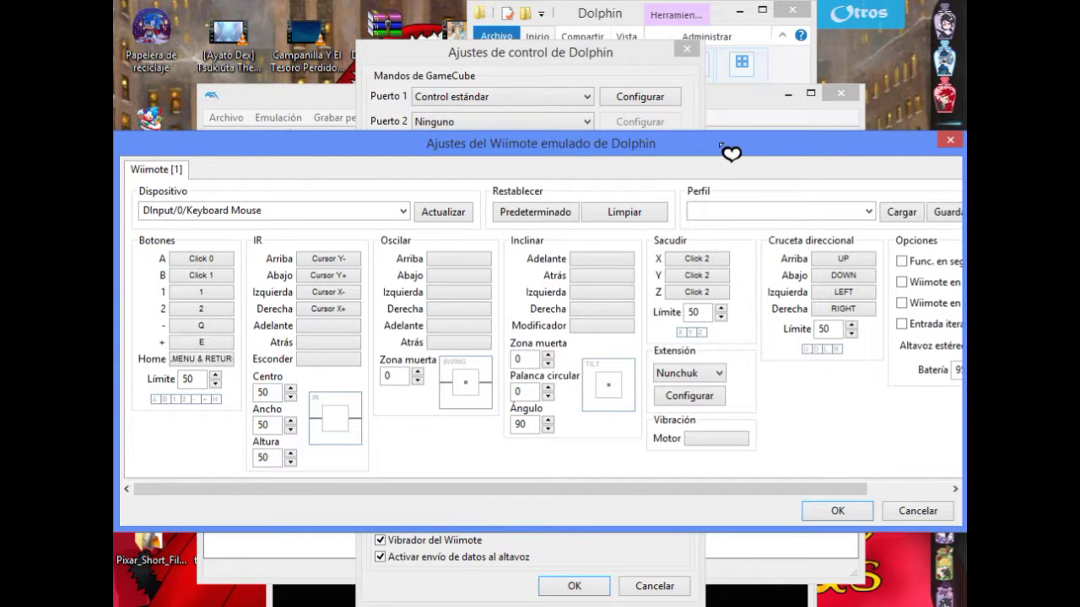
pyautogui.moveTo(720, 146); pyautogui.dragTo(786, 138)
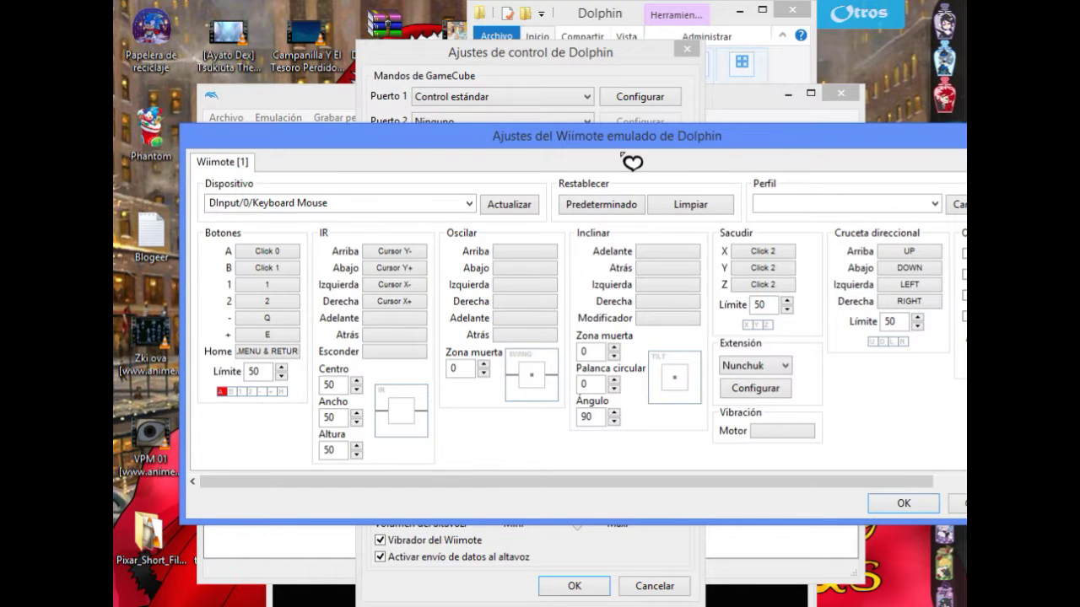
pyautogui.moveTo(632, 159); pyautogui.dragTo(598, 231)
pyautogui.click(739, 188)
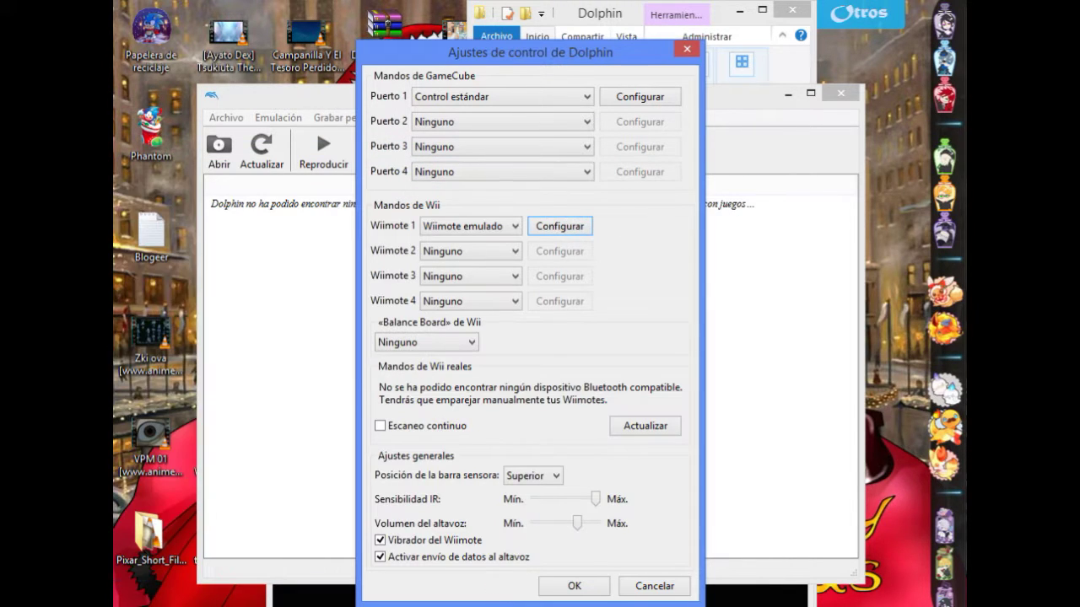
pyautogui.click(685, 50)
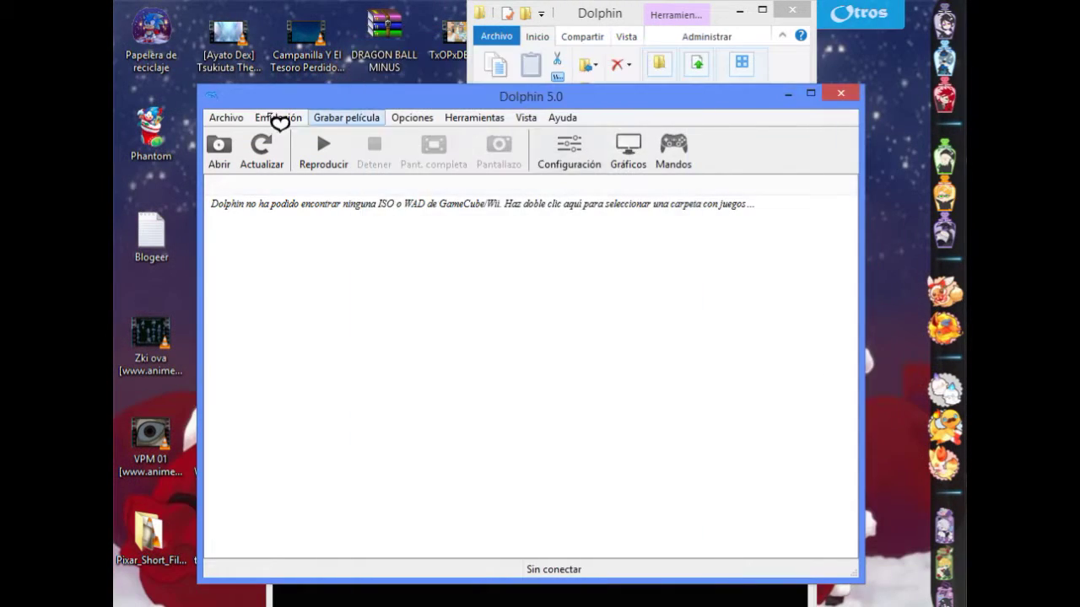
pyautogui.click(354, 117)
pyautogui.moveTo(439, 115)
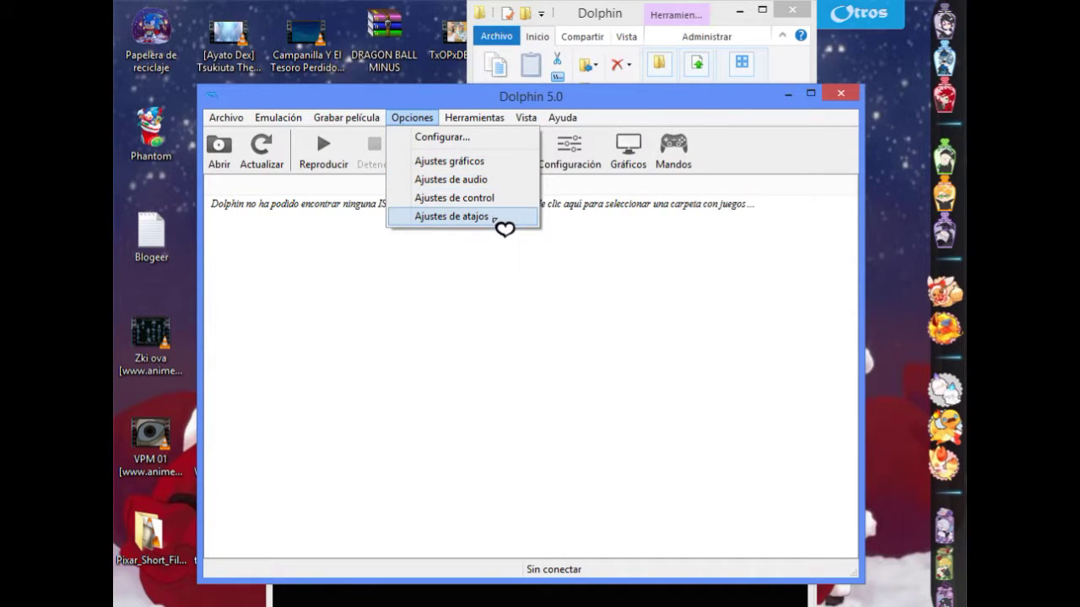
pyautogui.moveTo(537, 122)
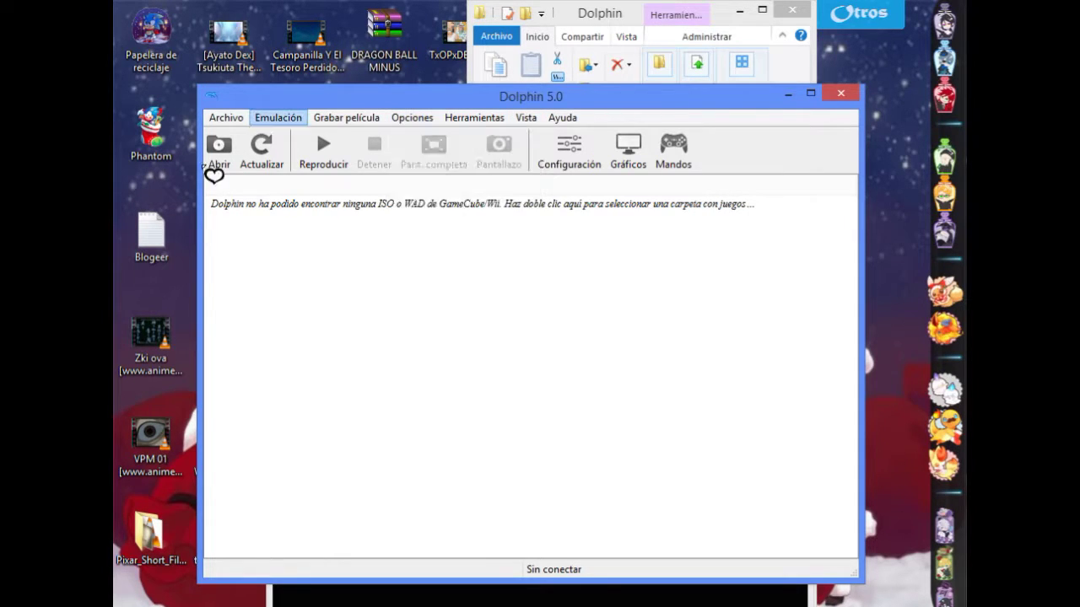
pyautogui.moveTo(223, 122)
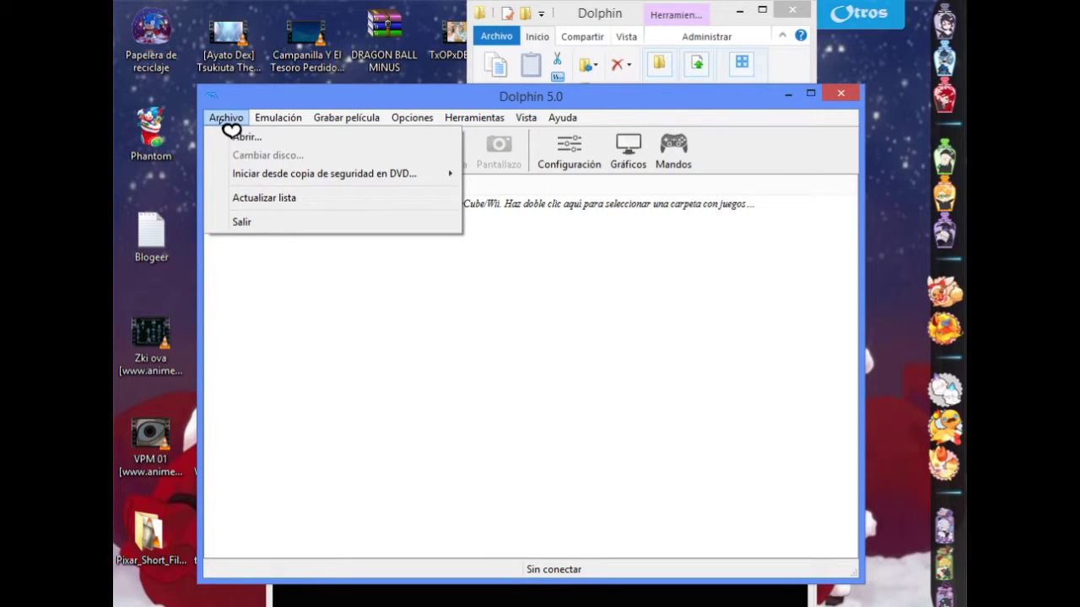
pyautogui.moveTo(279, 122)
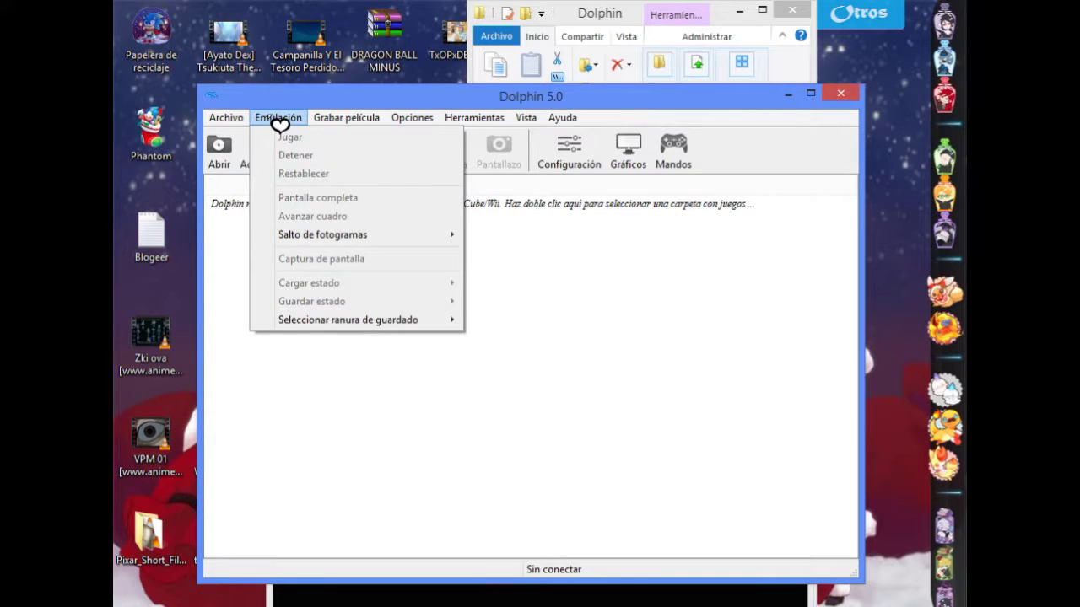
pyautogui.click(369, 112)
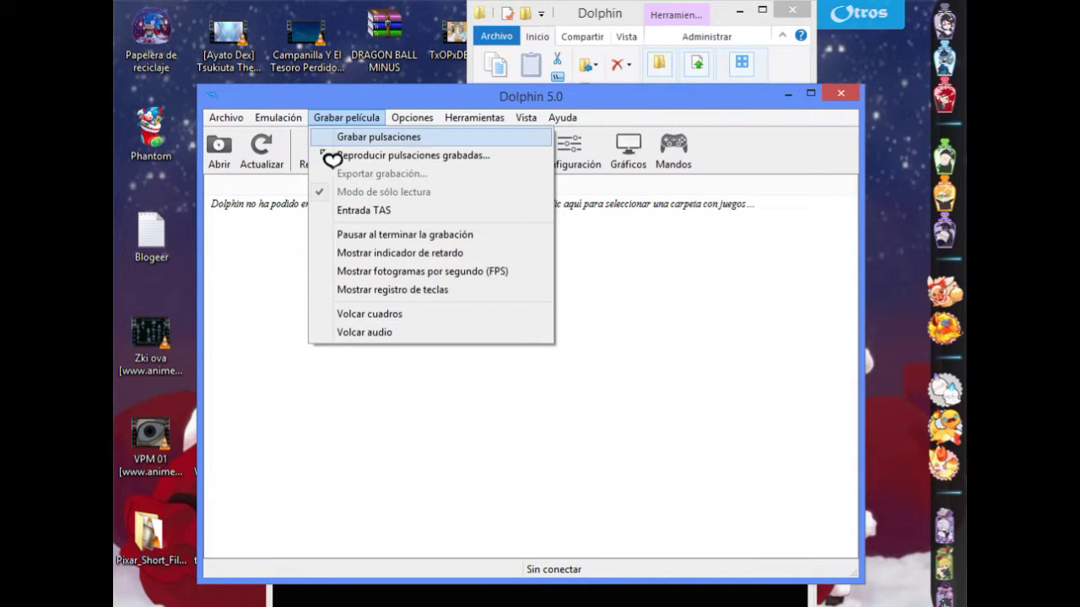
pyautogui.click(302, 346)
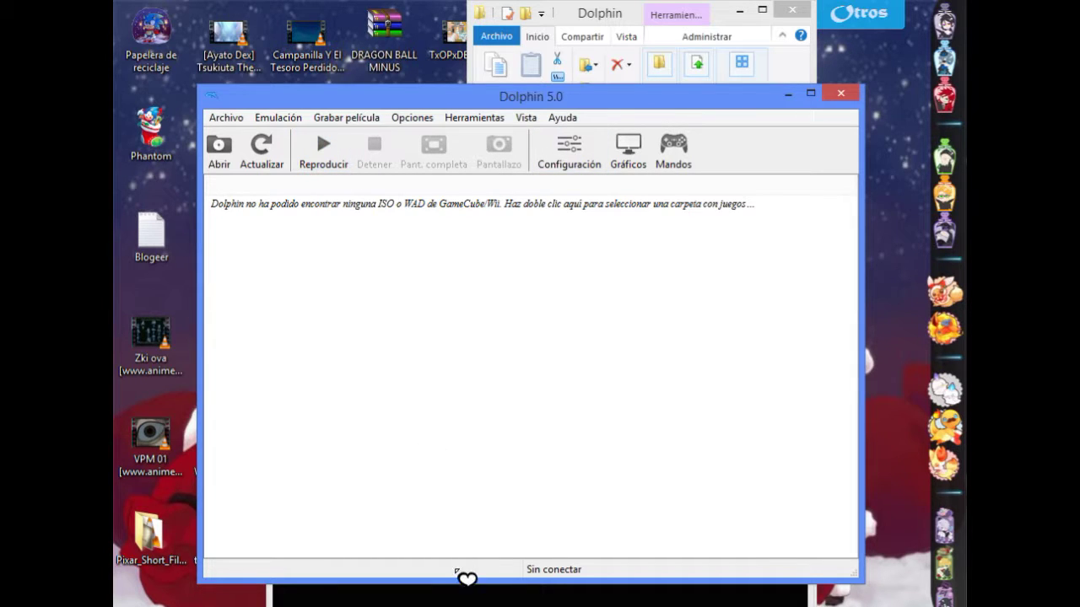
# Move the game window up and aside, and bring the main Dolphin window back to the front
pyautogui.click(467, 595)
pyautogui.moveTo(556, 336); pyautogui.dragTo(557, 138)
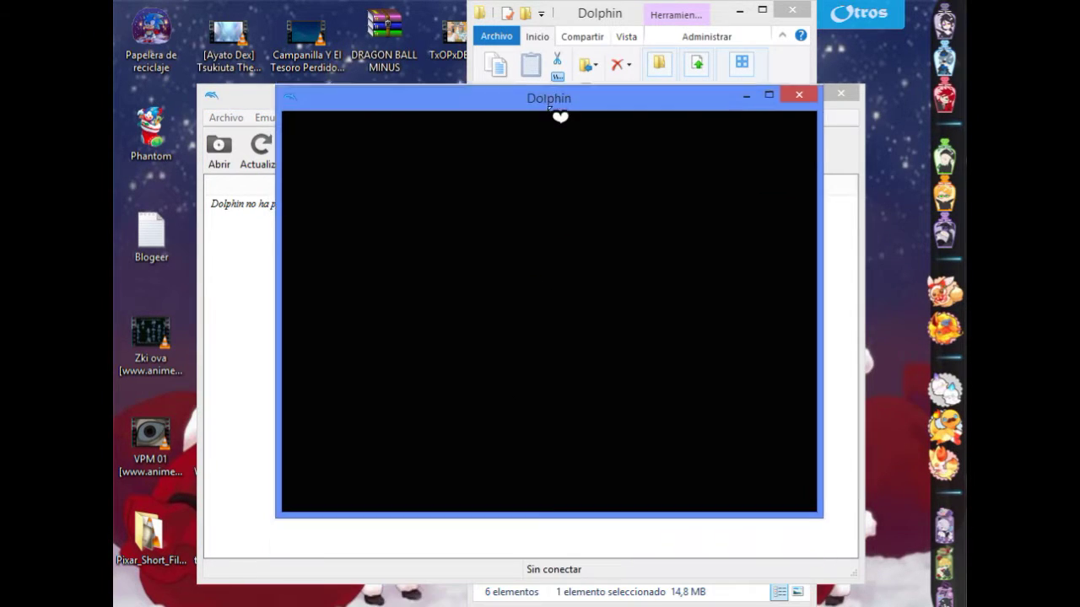
pyautogui.click(335, 161)
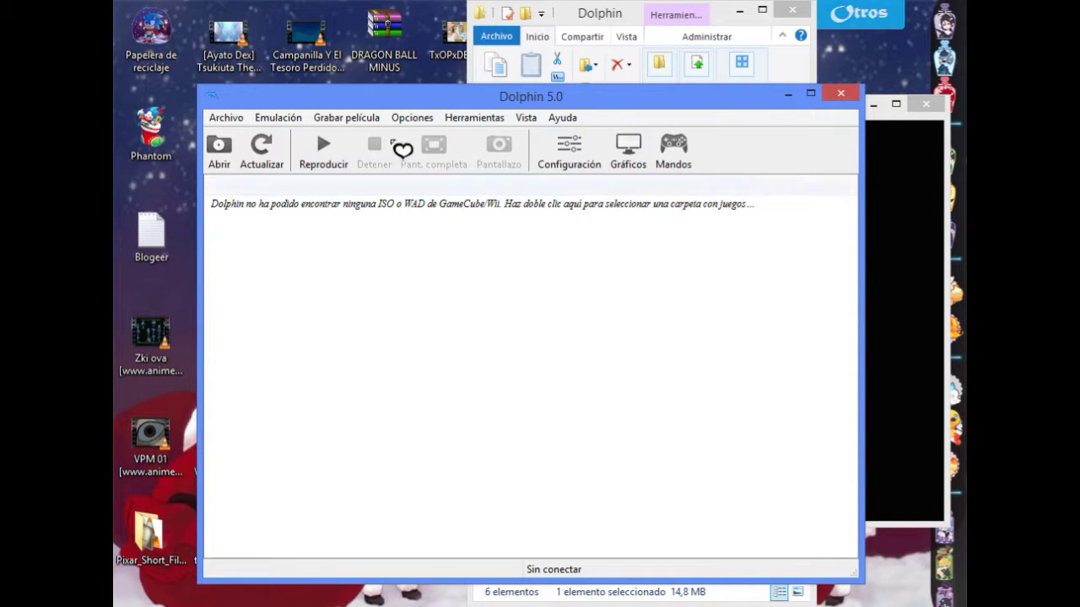
# Review the General settings in the Dolphin configuration and close it without changes
pyautogui.click(364, 119)
pyautogui.moveTo(414, 118)
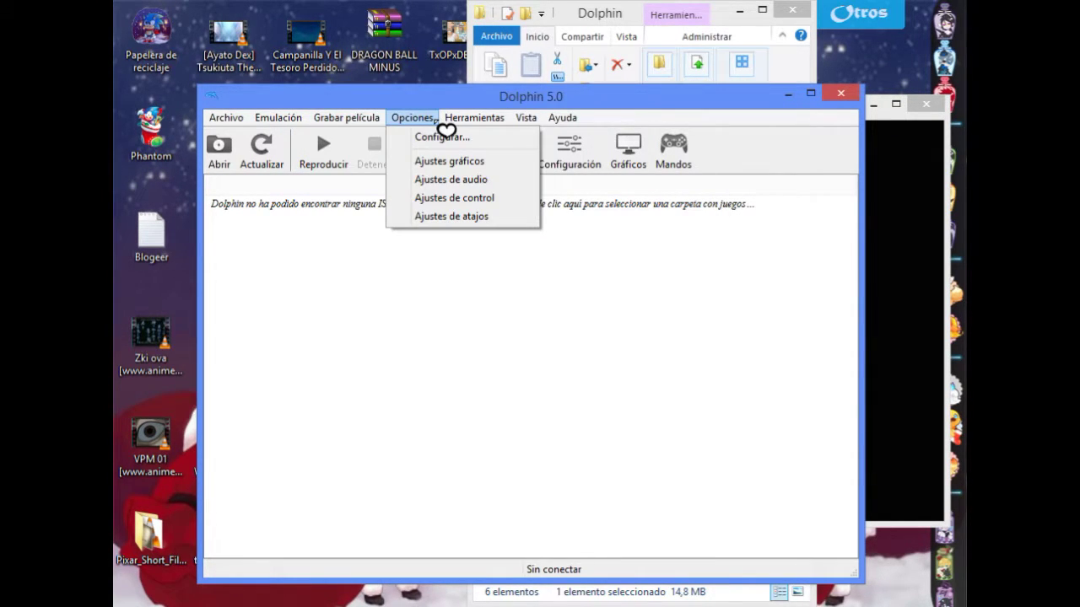
pyautogui.click(470, 118)
pyautogui.click(426, 118)
pyautogui.click(439, 137)
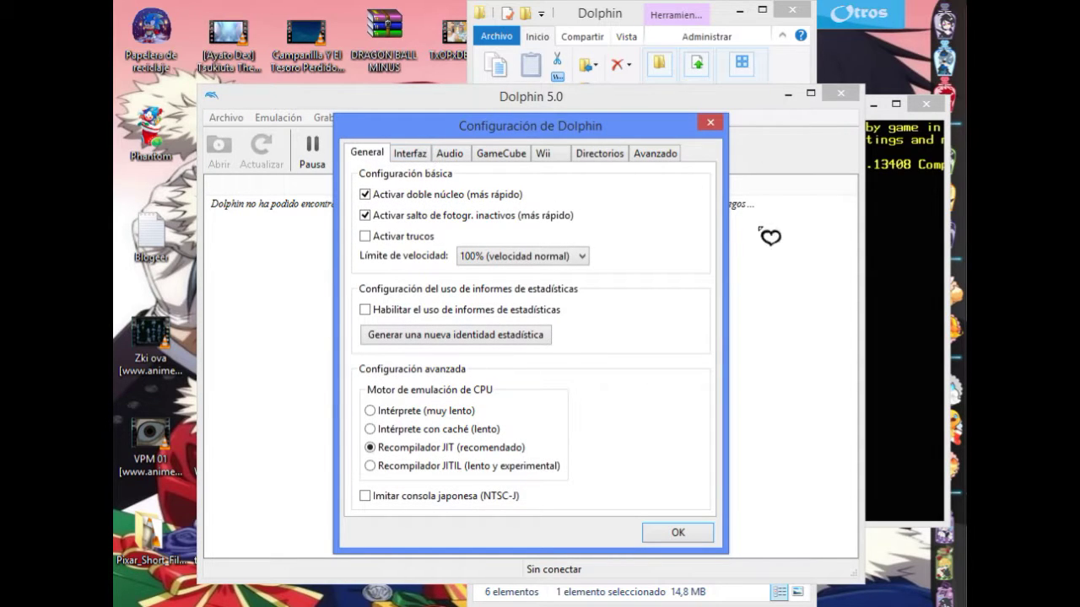
pyautogui.click(713, 127)
# Bring the running Harvest Moon window over the main window and check its picture maximized and at normal size
pyautogui.click(923, 306)
pyautogui.moveTo(804, 108); pyautogui.dragTo(612, 131)
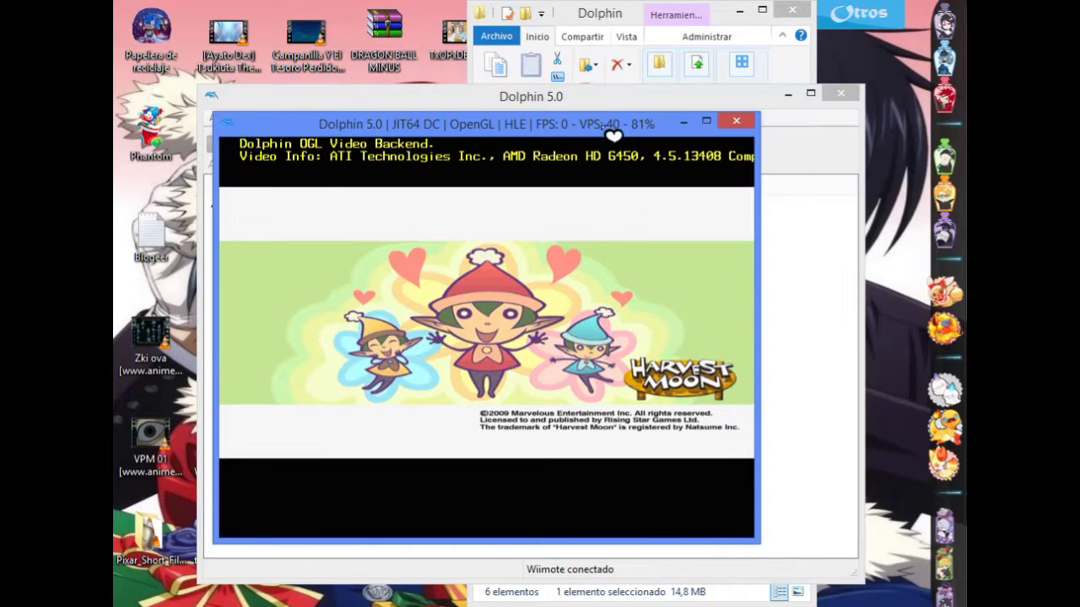
pyautogui.click(707, 121)
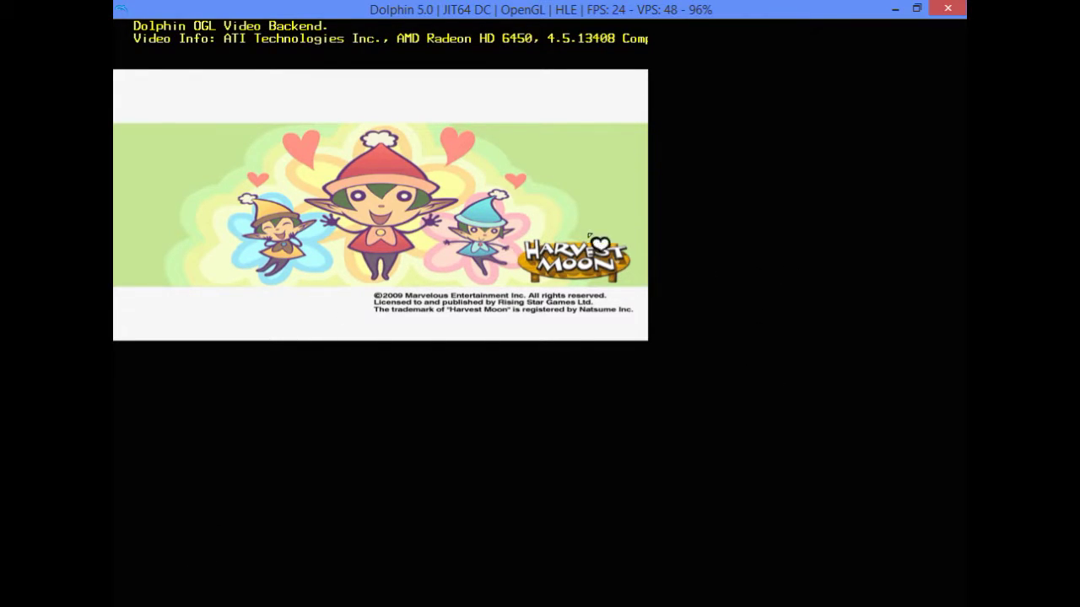
pyautogui.click(917, 10)
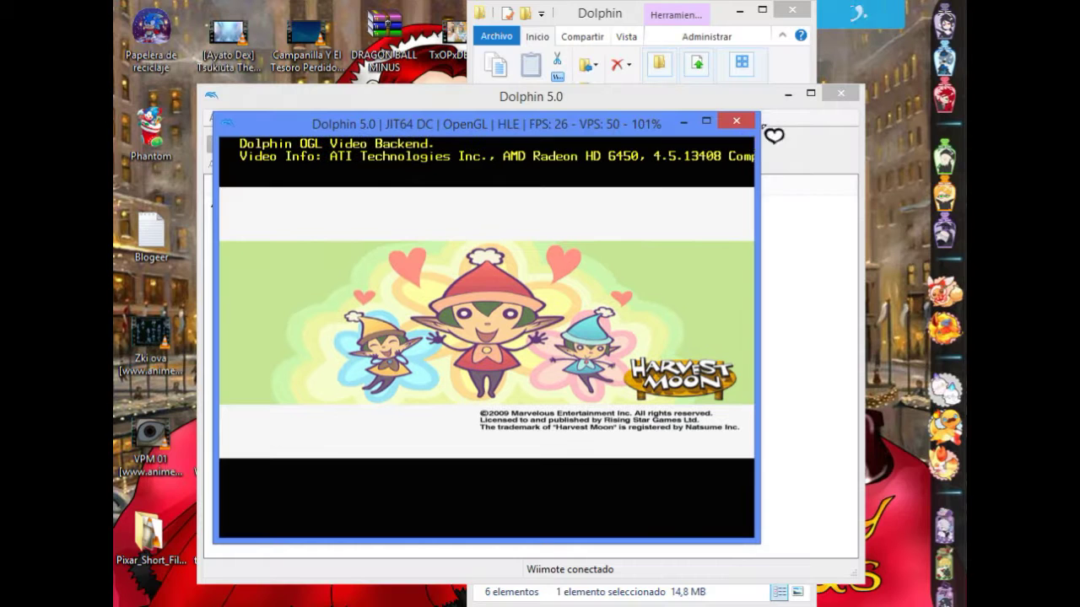
pyautogui.click(706, 122)
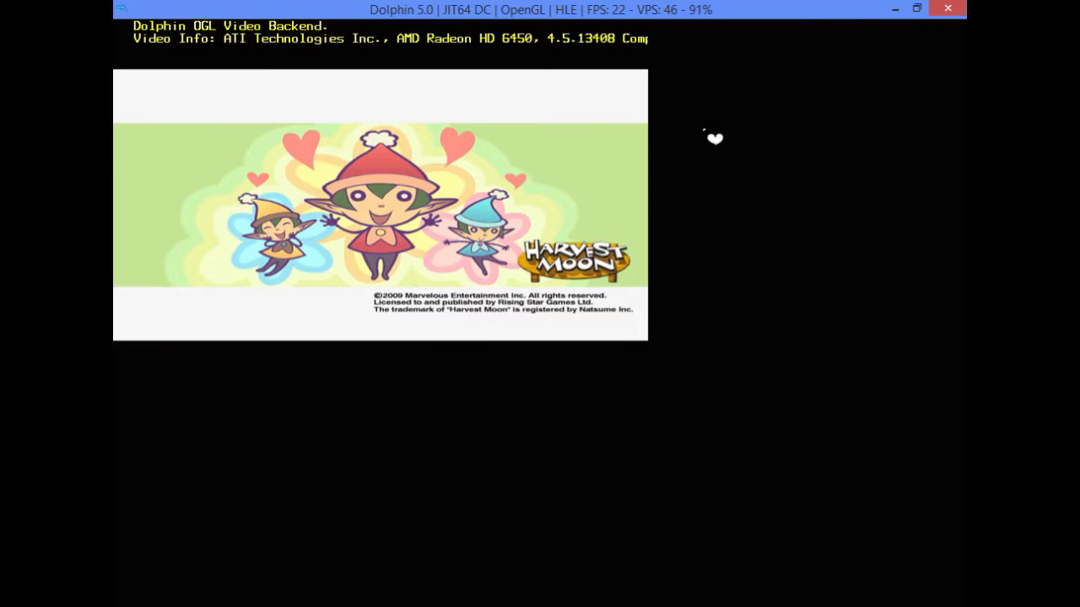
pyautogui.click(917, 9)
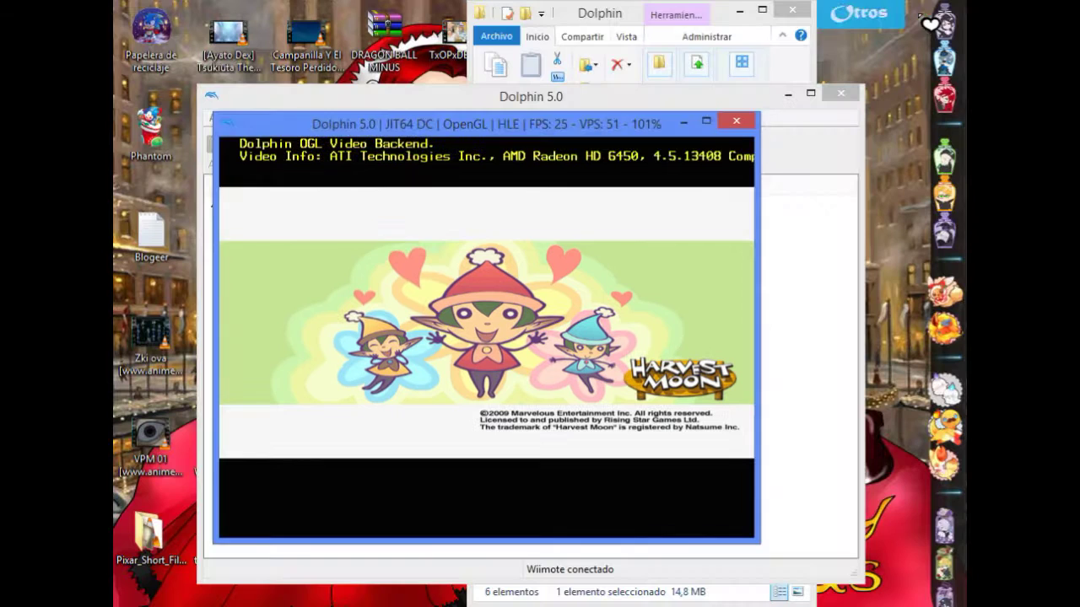
# Move the game window below the main window's toolbar and show the Wii settings in the Dolphin configuration
pyautogui.moveTo(458, 121); pyautogui.dragTo(478, 209)
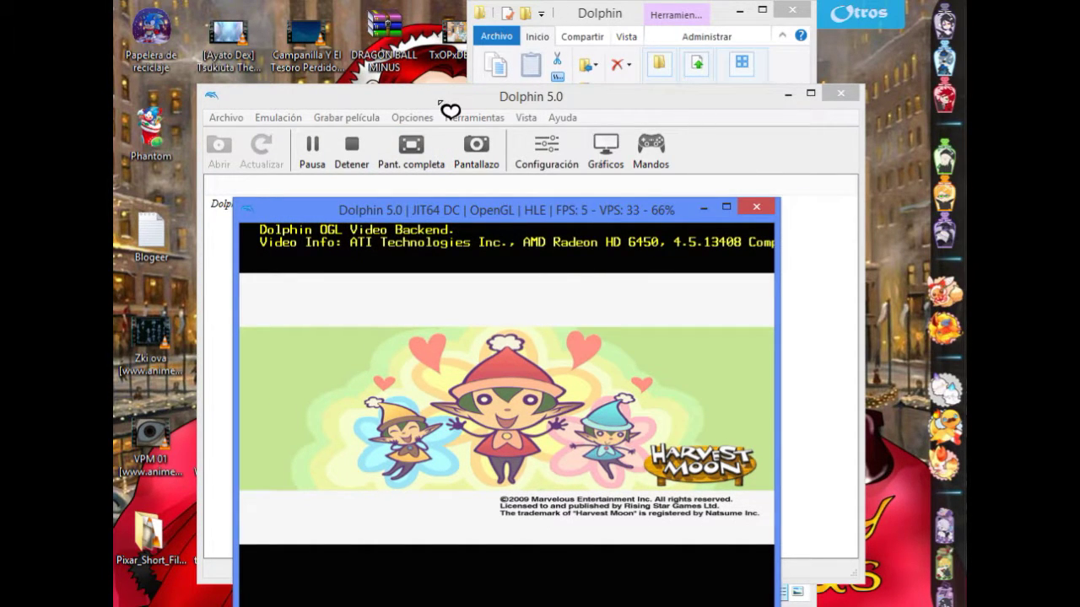
pyautogui.press('super+t')
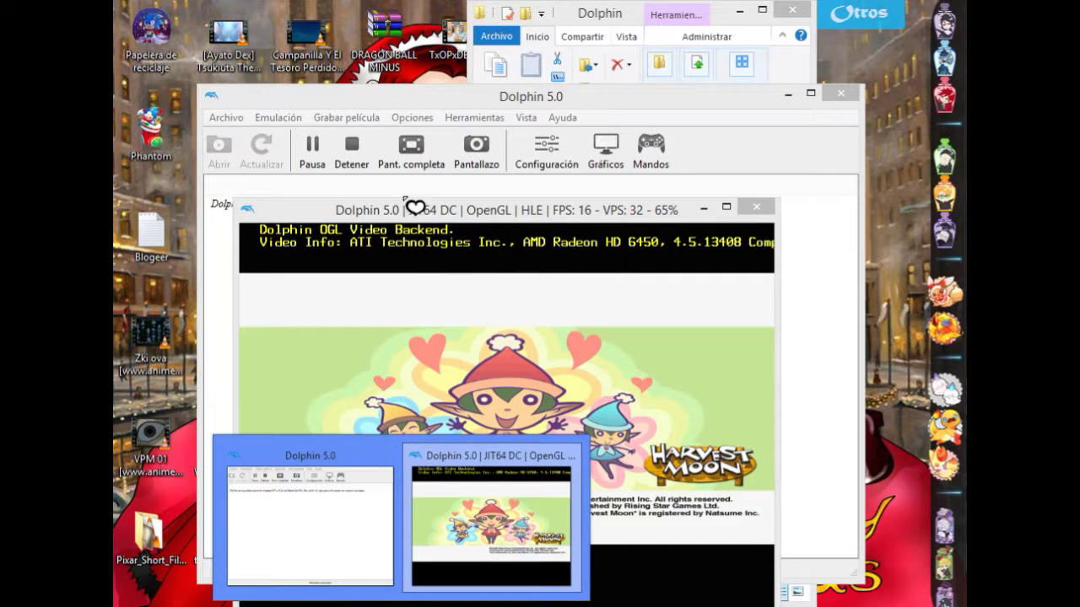
pyautogui.click(420, 98)
pyautogui.click(413, 117)
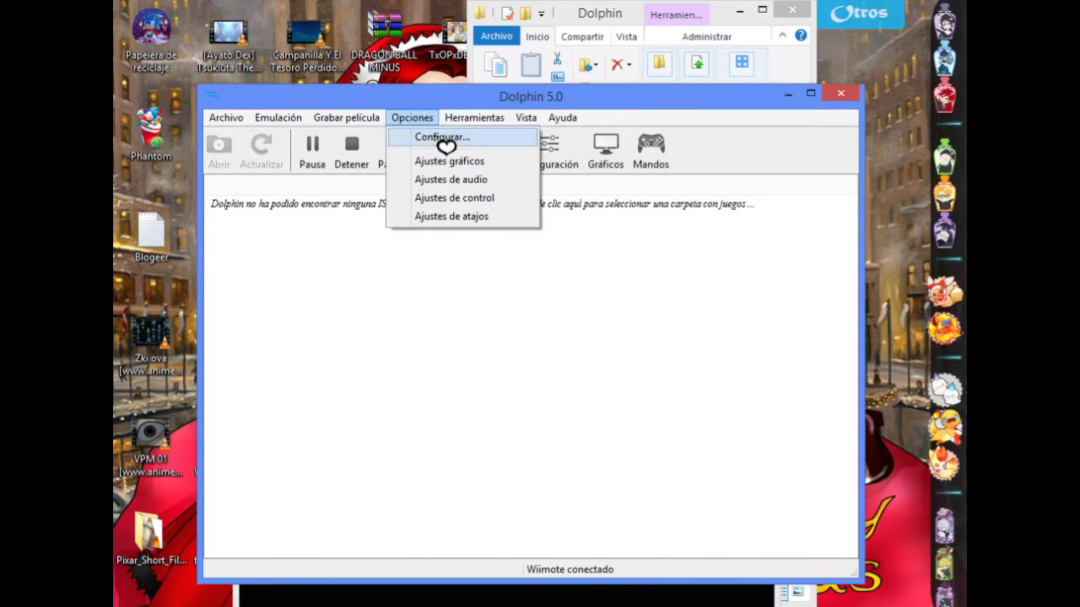
pyautogui.click(435, 138)
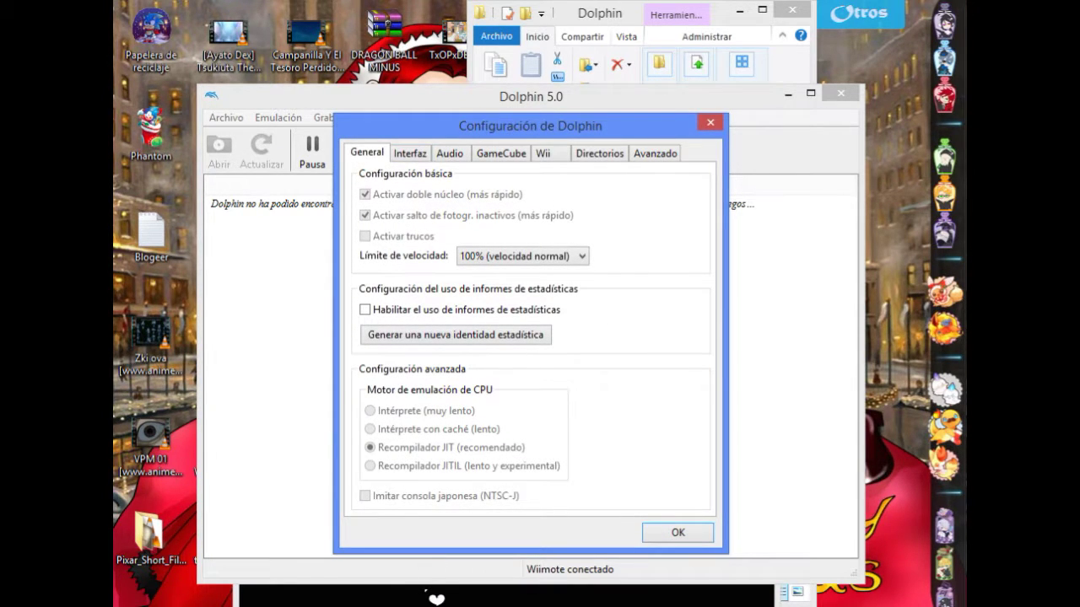
pyautogui.moveTo(403, 601)
pyautogui.click(510, 544)
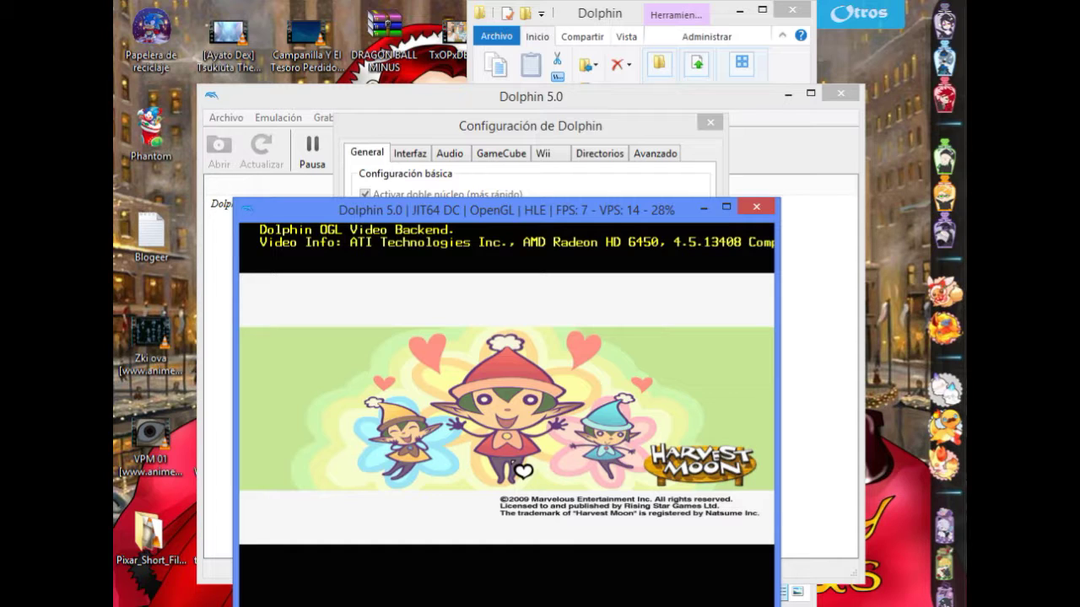
pyautogui.click(543, 153)
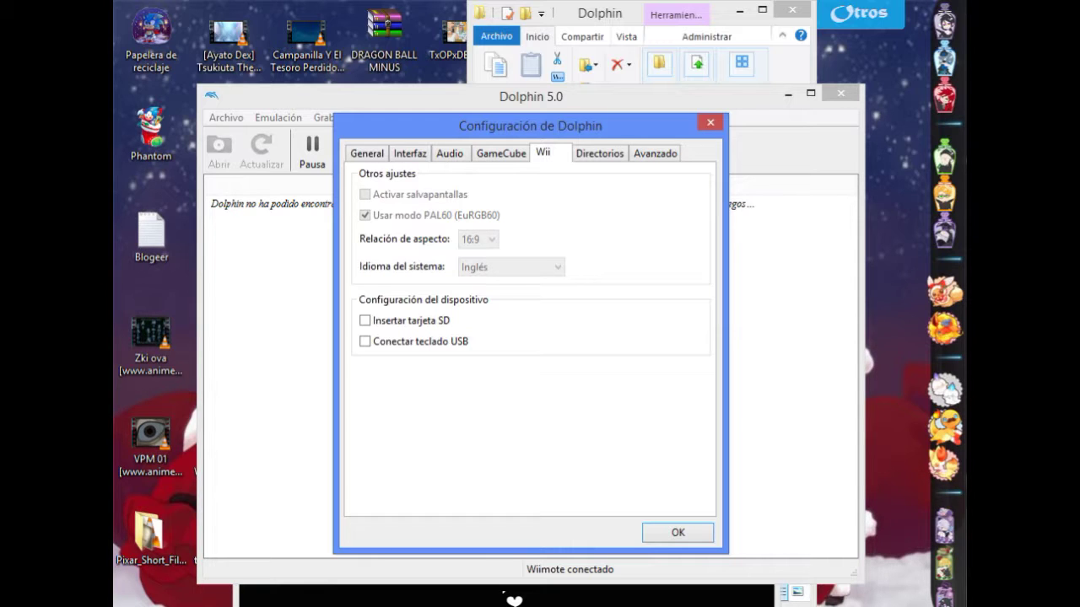
# Bring the running Harvest Moon window to the front, close it and confirm stopping the emulation
pyautogui.click(513, 601)
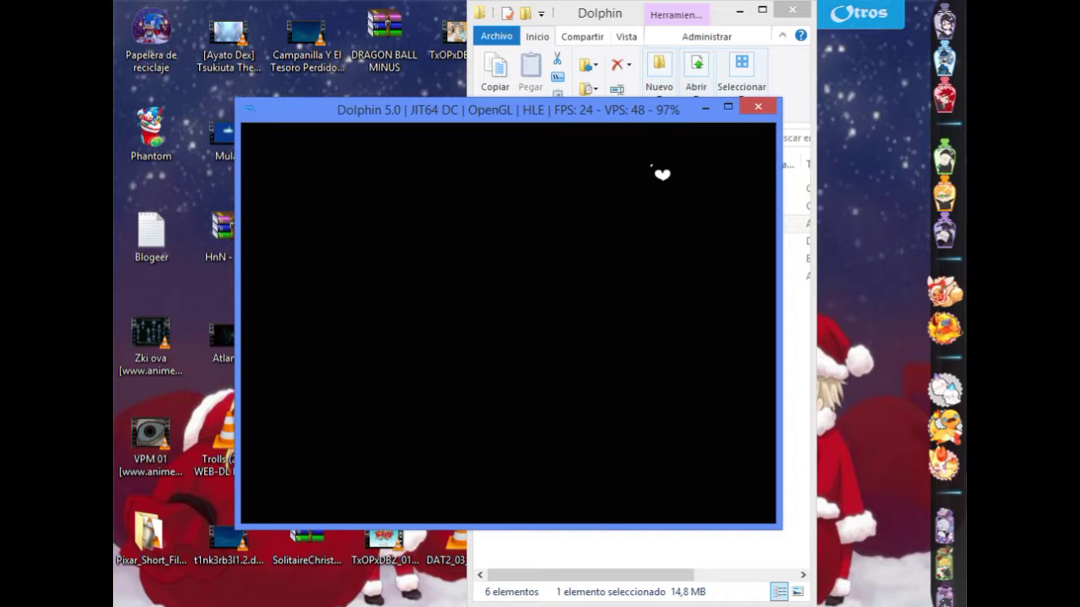
pyautogui.click(759, 110)
pyautogui.click(548, 384)
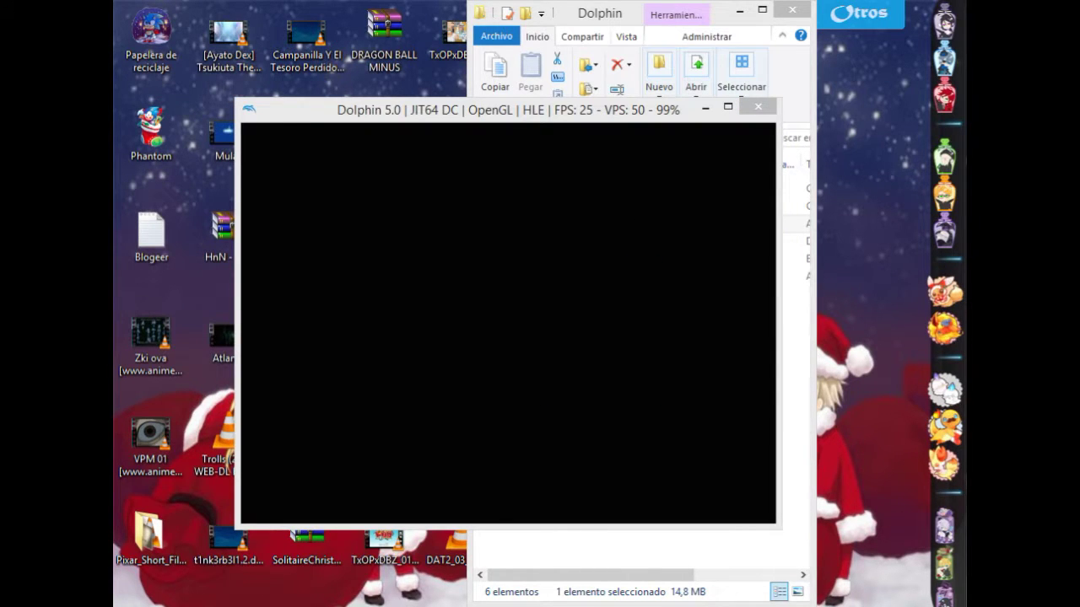
# Return to the main Dolphin window and set the Wii system language to Español in the configuration, leaving the aspect ratio at 16:9
pyautogui.moveTo(475, 520)
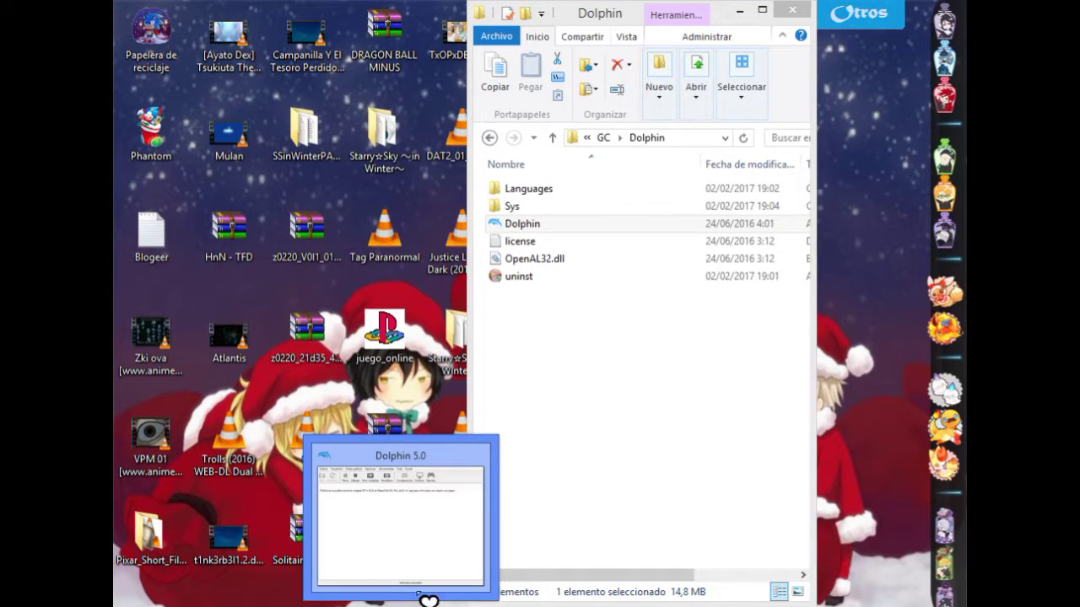
pyautogui.click(424, 604)
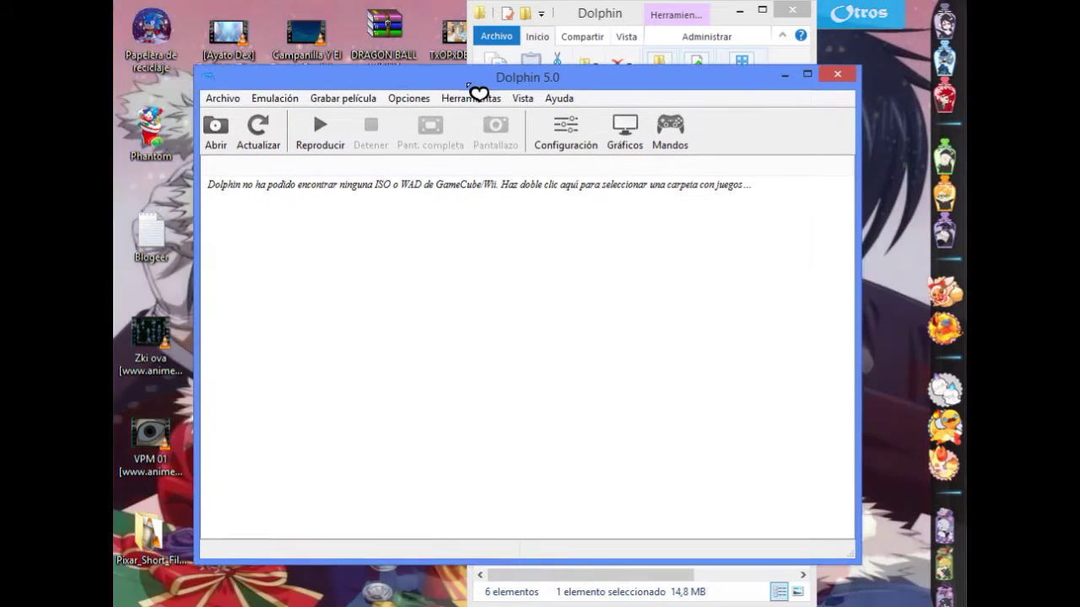
pyautogui.click(429, 105)
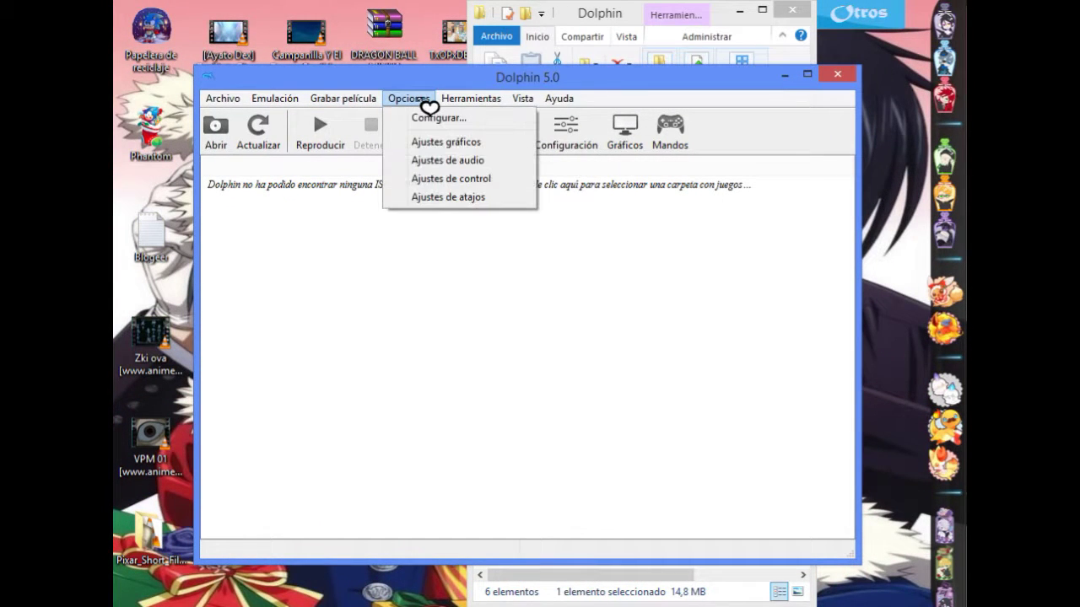
pyautogui.click(430, 118)
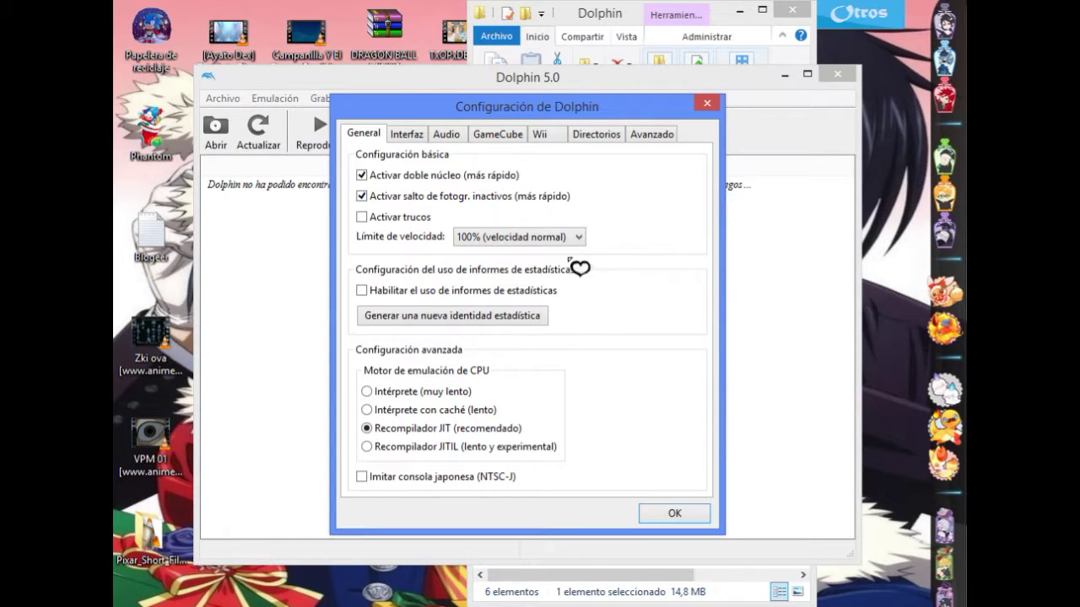
pyautogui.click(547, 135)
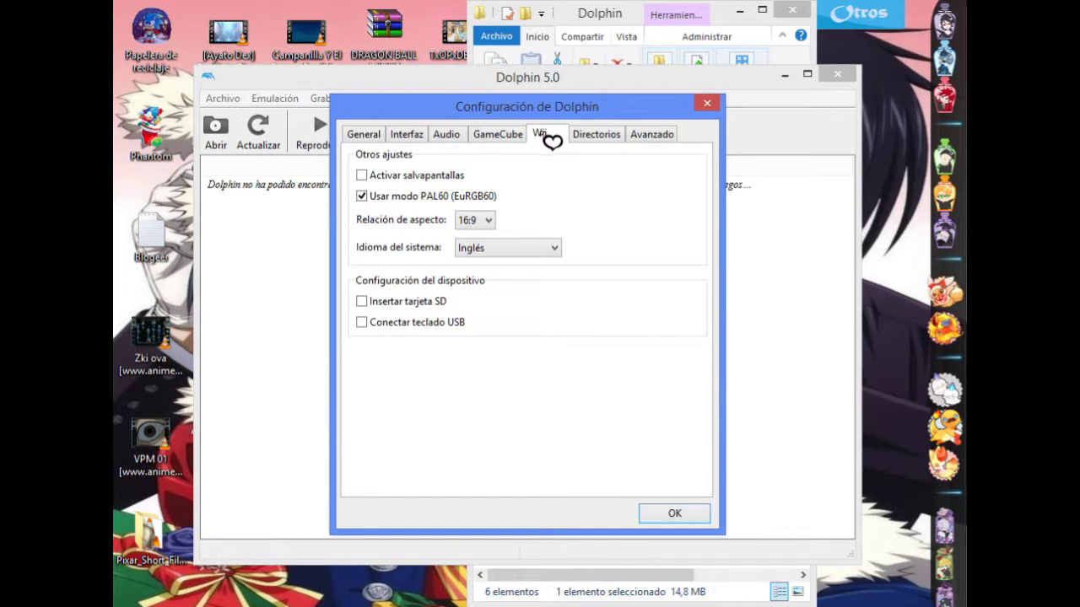
pyautogui.click(555, 253)
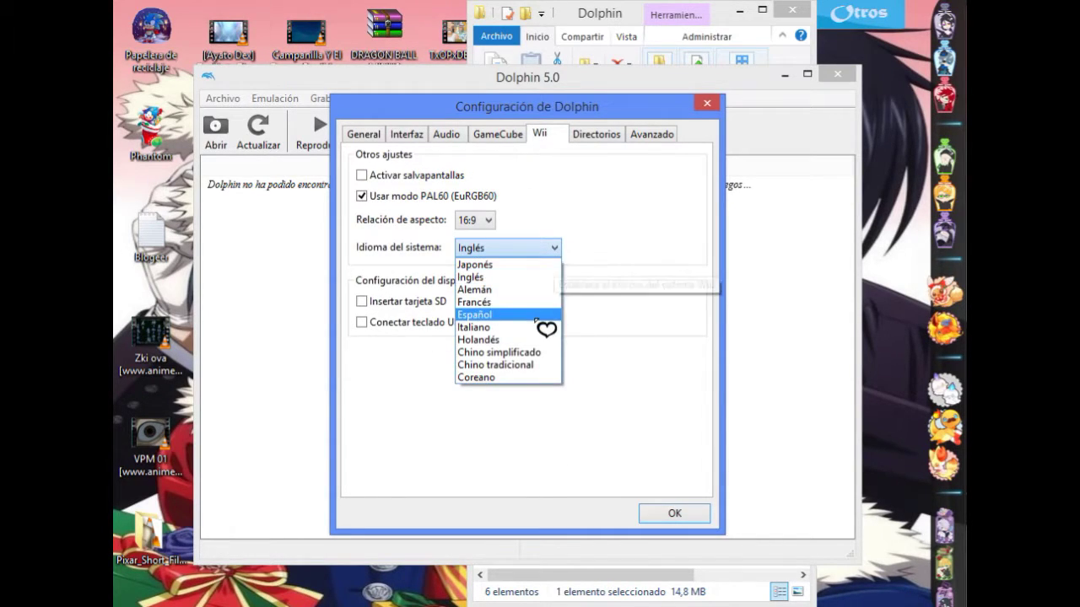
pyautogui.click(537, 318)
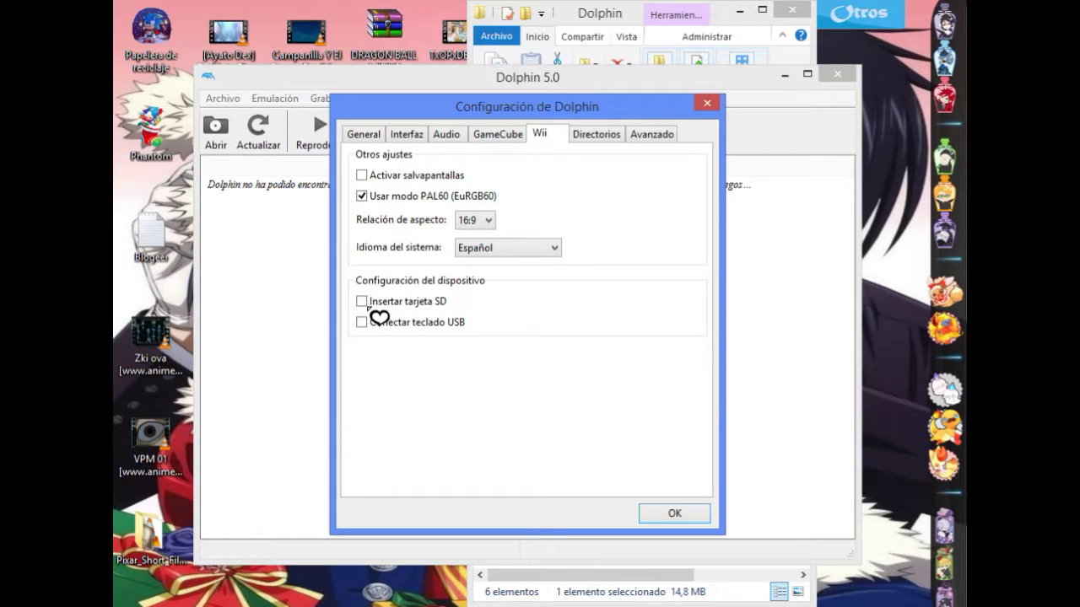
pyautogui.click(482, 223)
pyautogui.click(483, 224)
# Set the GameCube system language to Español in the Dolphin configuration
pyautogui.click(504, 134)
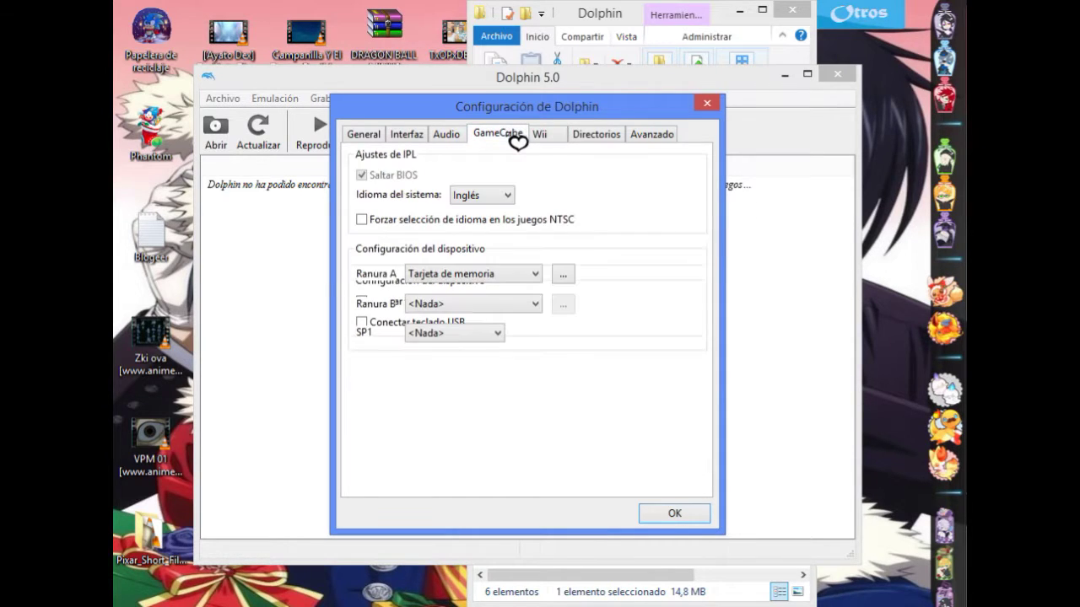
pyautogui.click(514, 194)
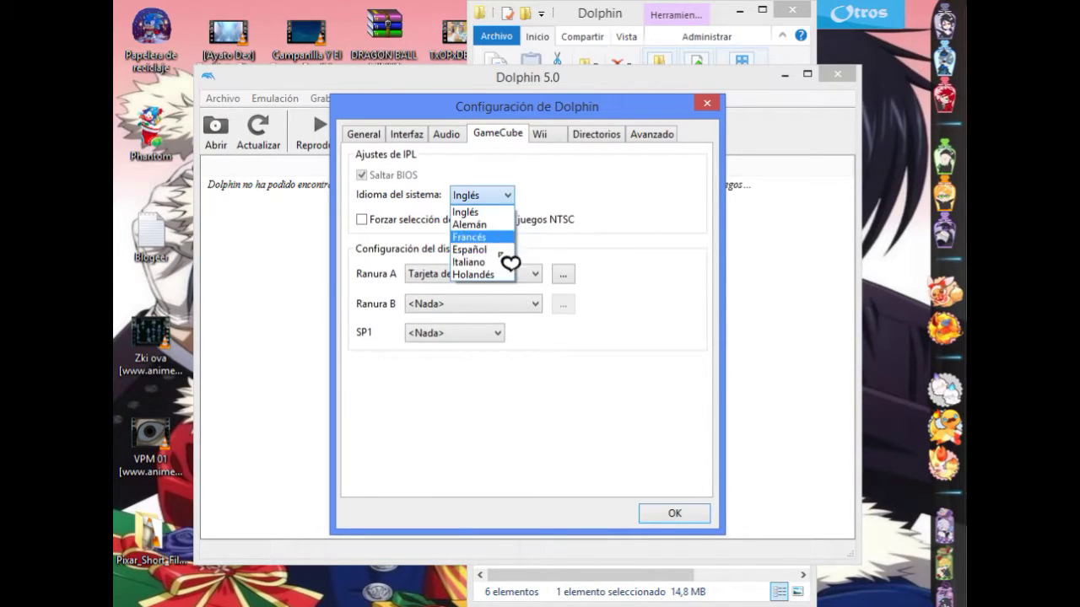
pyautogui.click(498, 250)
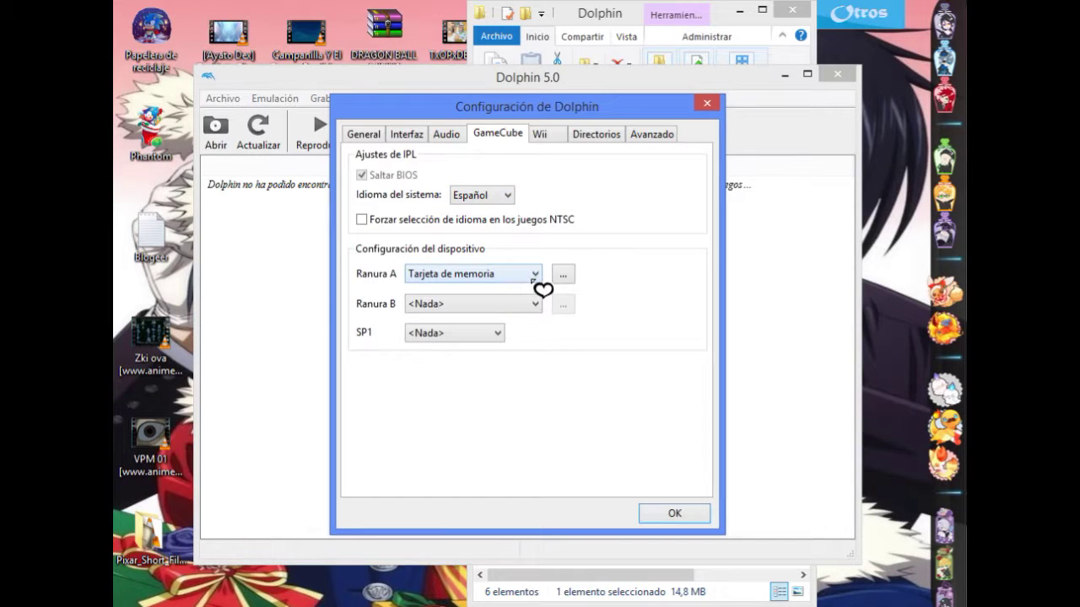
# Look at the memory card file choices for Ranura A and review the Audio and Interfaz settings without changes
pyautogui.click(533, 275)
pyautogui.click(557, 281)
pyautogui.click(564, 281)
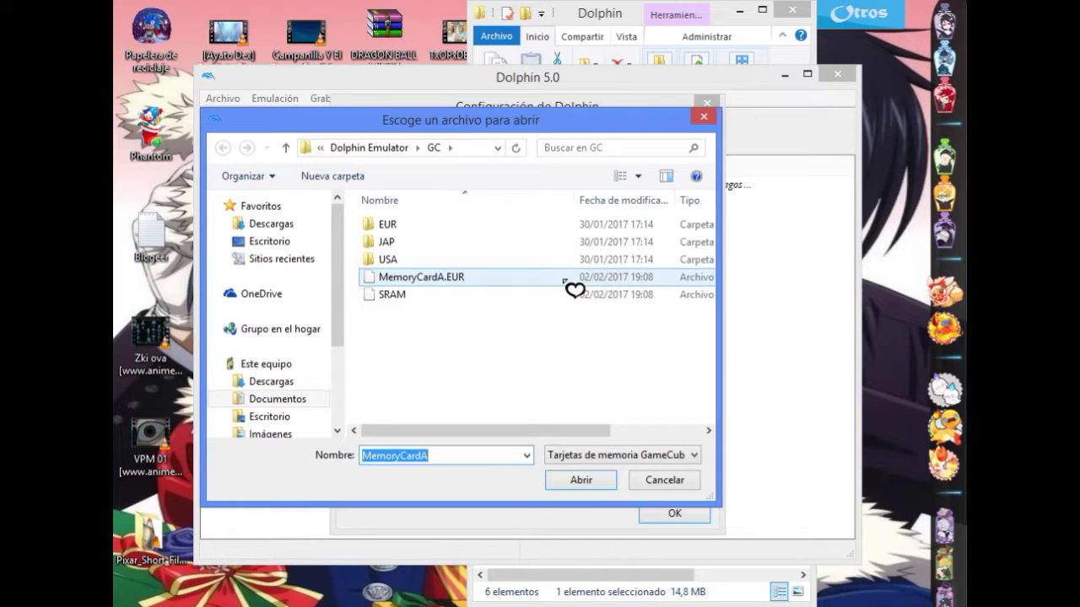
pyautogui.click(704, 127)
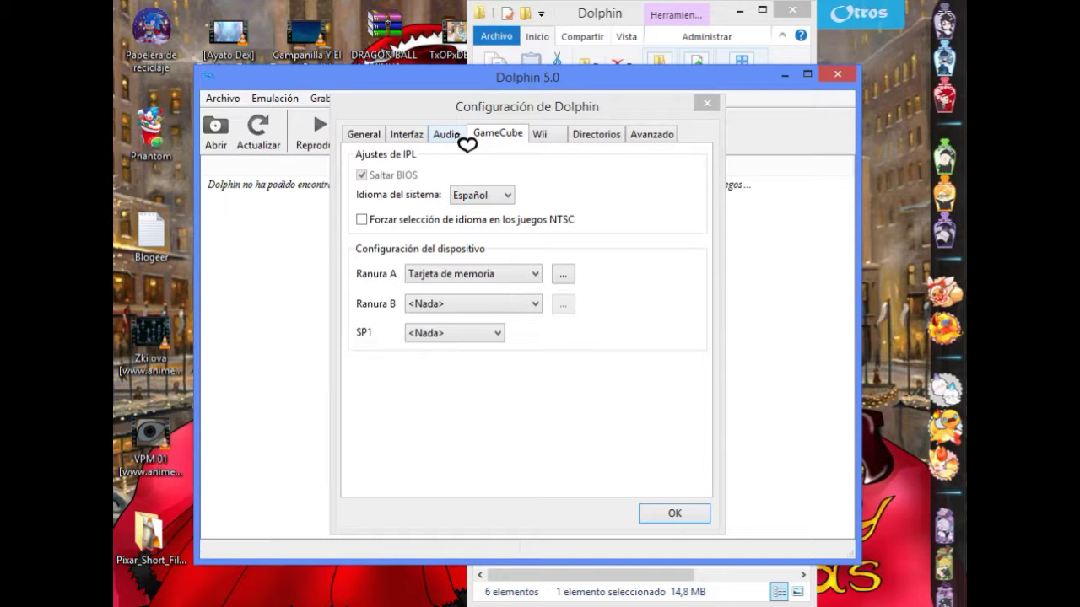
pyautogui.click(447, 135)
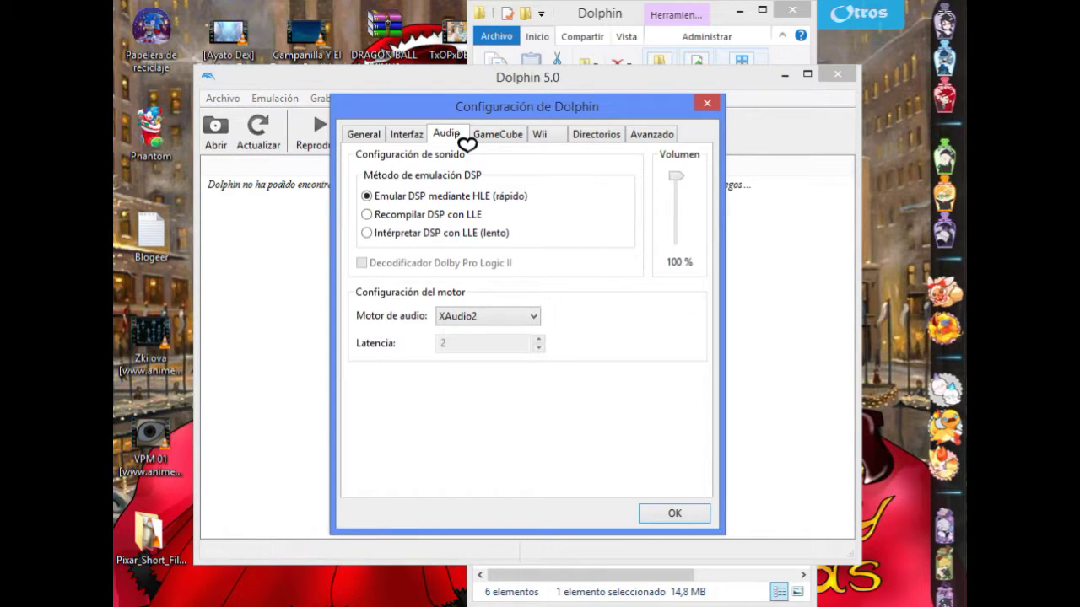
pyautogui.click(417, 137)
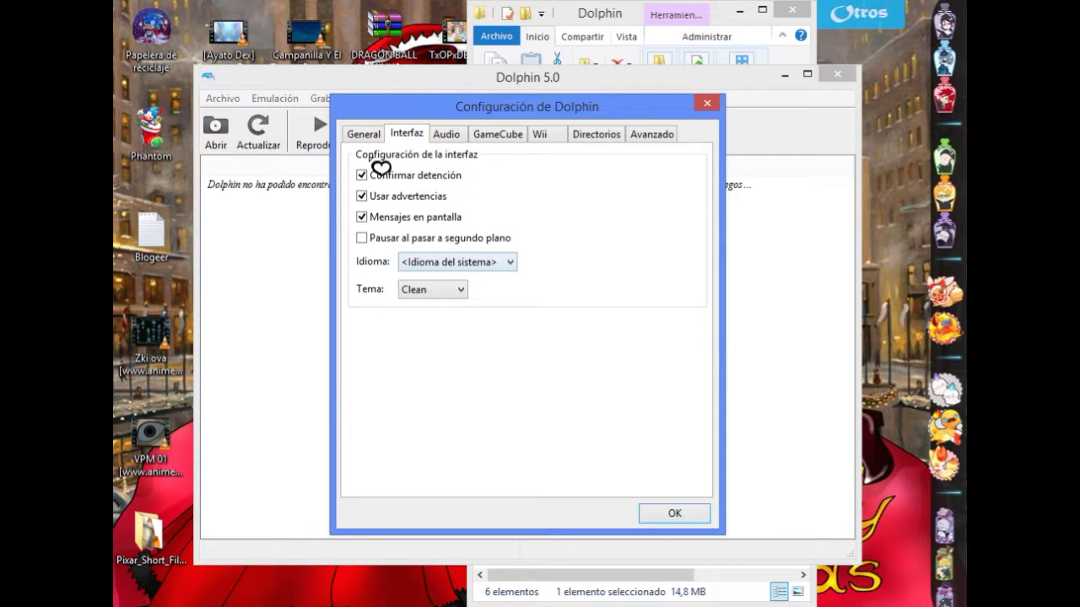
# Set the speed limit to 150% in the General settings and confirm the Dolphin configuration
pyautogui.click(368, 137)
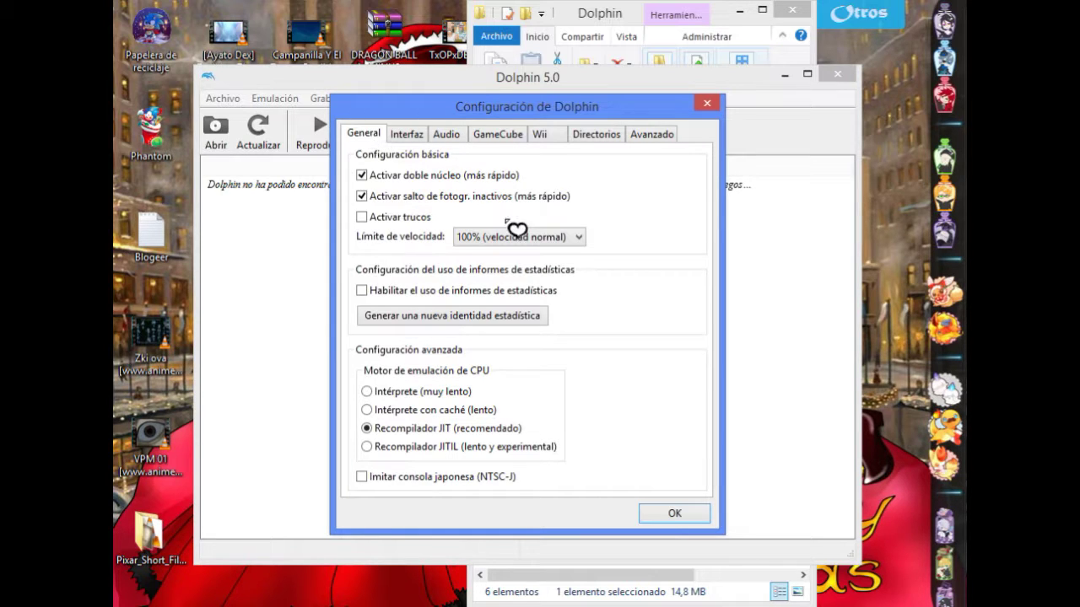
pyautogui.moveTo(592, 114); pyautogui.dragTo(610, 48)
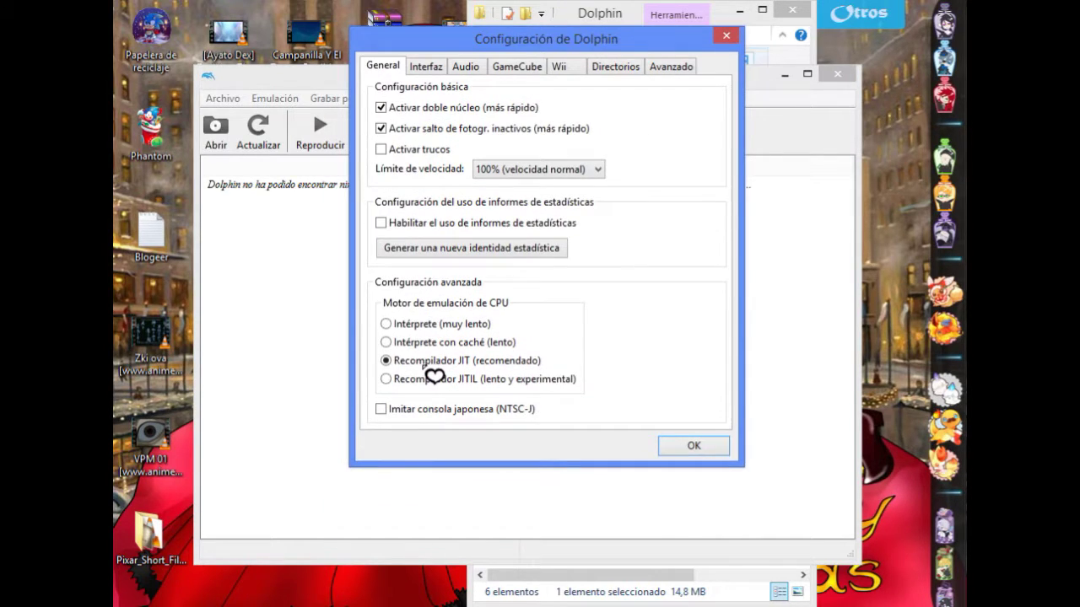
pyautogui.moveTo(463, 414)
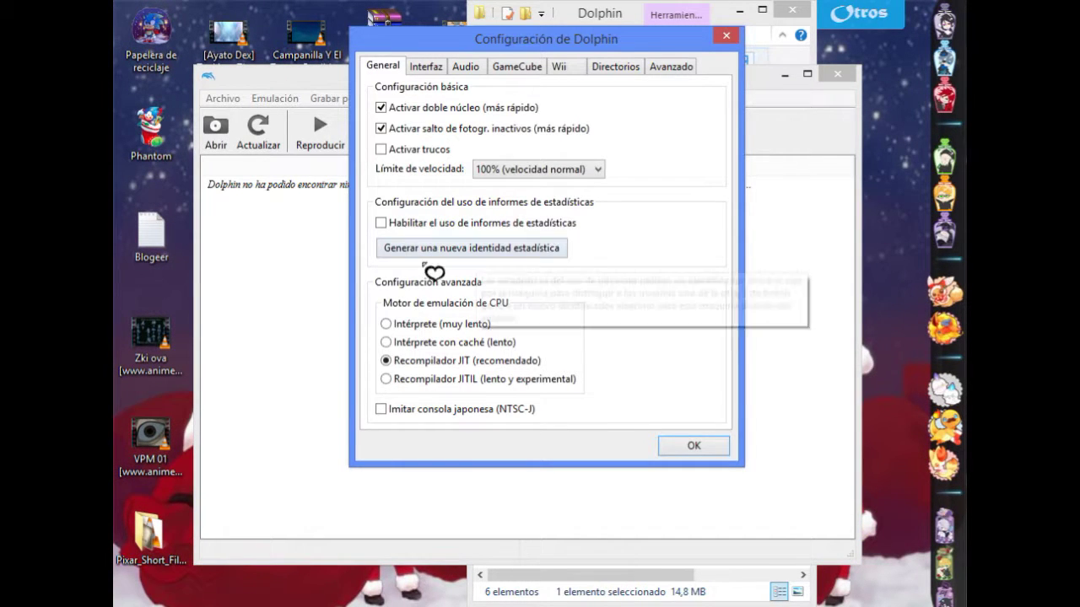
pyautogui.click(601, 169)
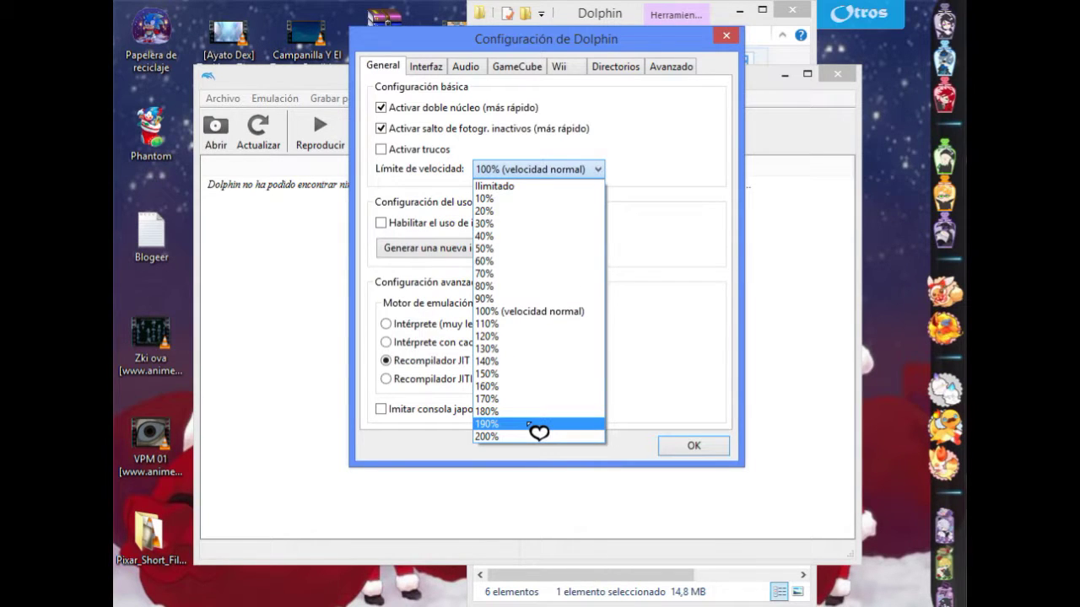
pyautogui.click(529, 373)
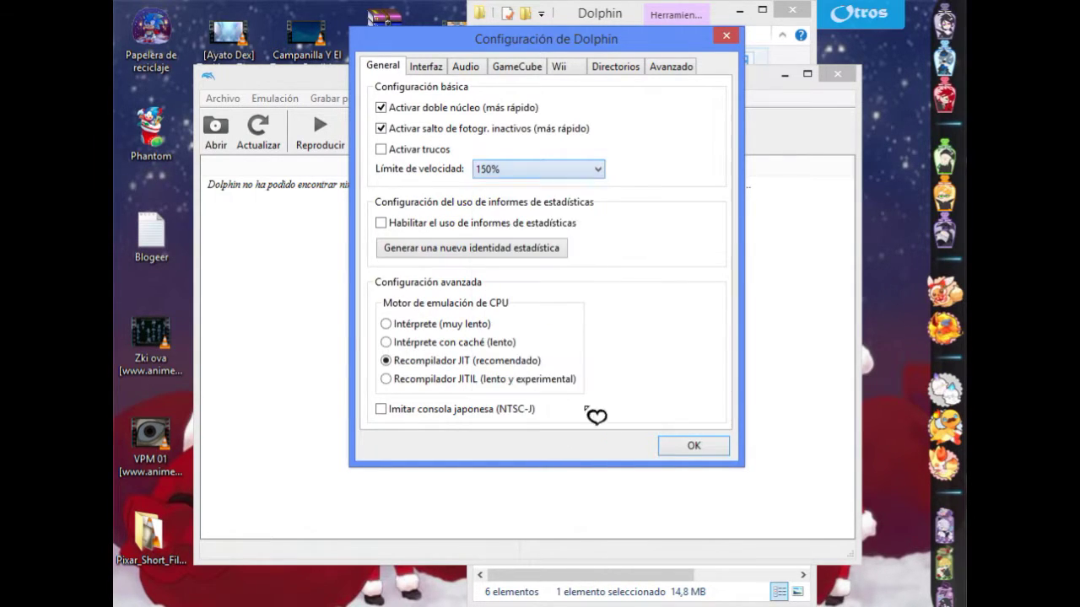
pyautogui.click(693, 445)
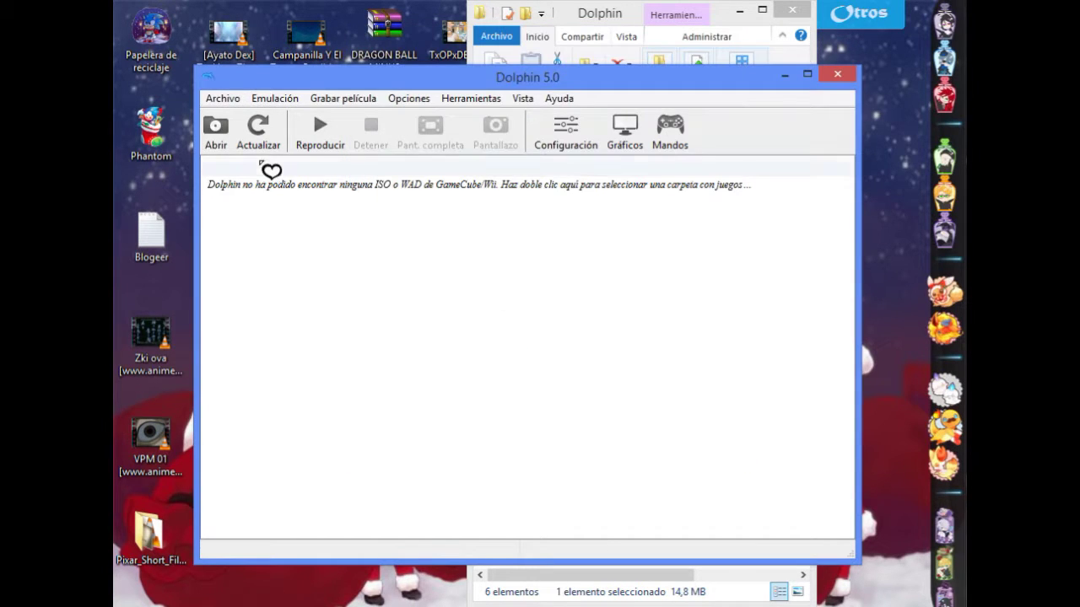
# Load the Harvest Moon El Arbol de la tranquilidad ISO from the Wii Juegos folder
pyautogui.click(223, 98)
pyautogui.click(278, 119)
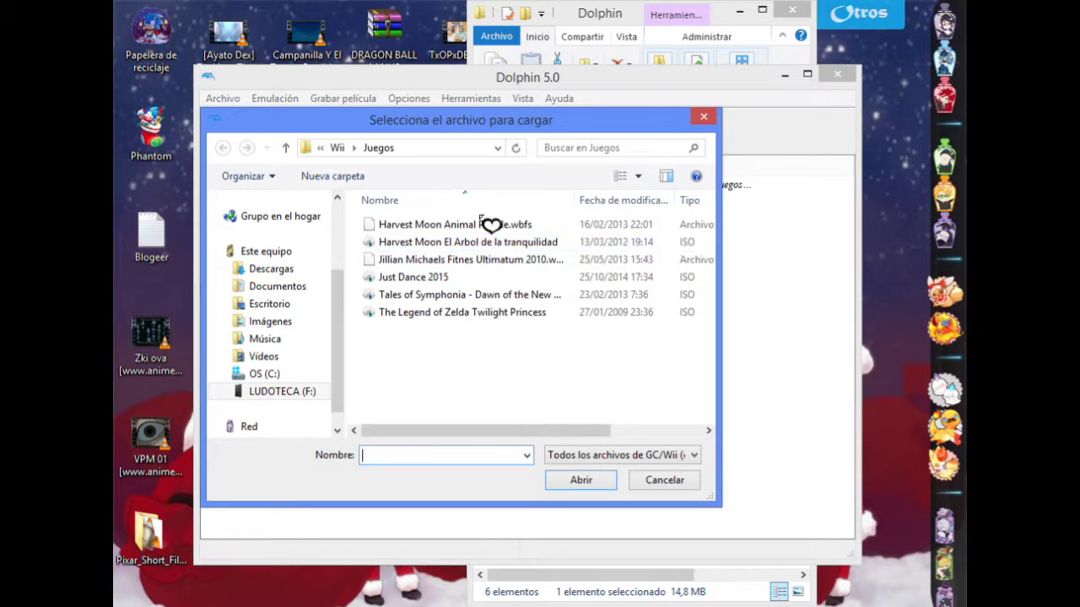
pyautogui.click(531, 242)
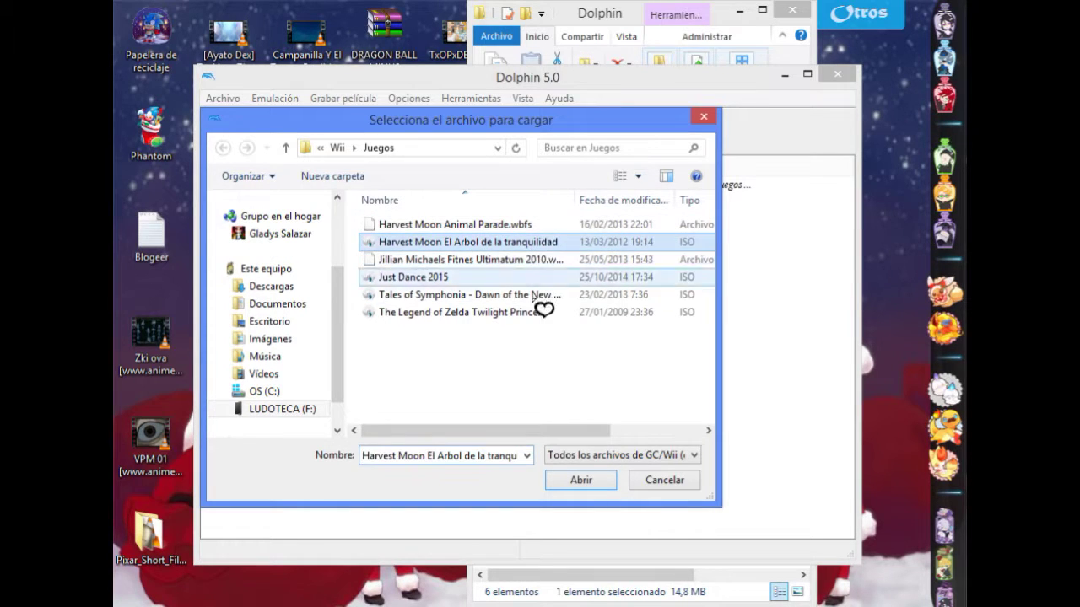
pyautogui.click(576, 482)
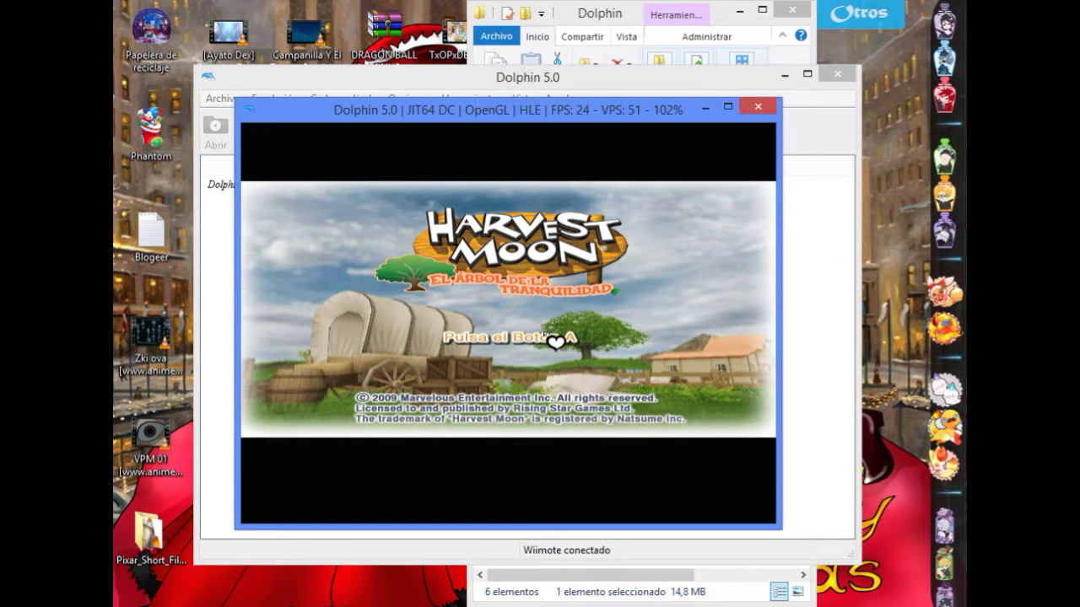
# Open and close the Wii HOME menu, and advance from the title screen to the game's main menu
pyautogui.press('Return')
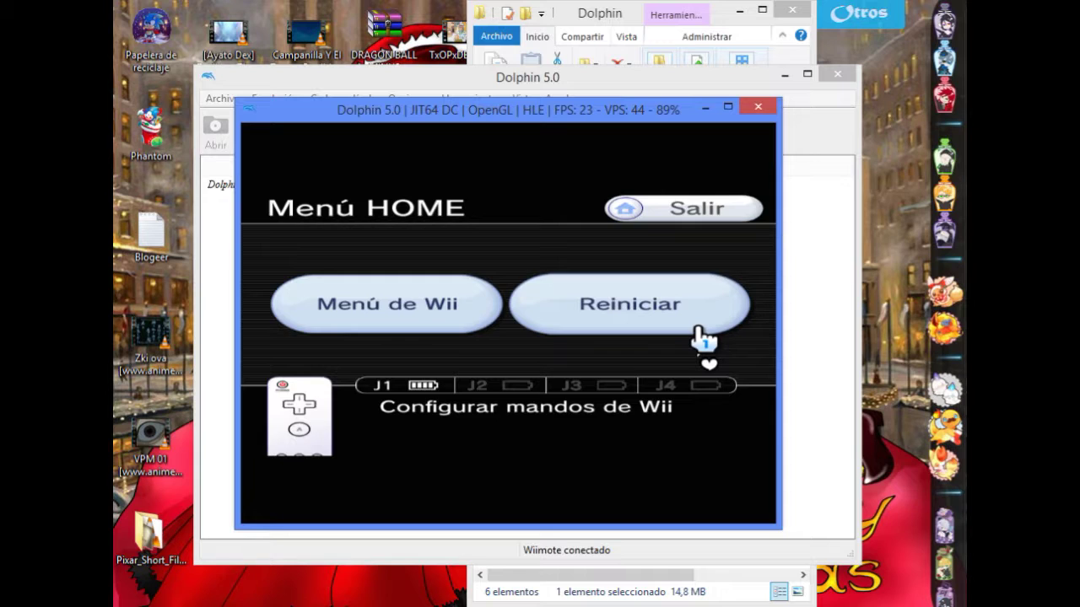
pyautogui.press('Return')
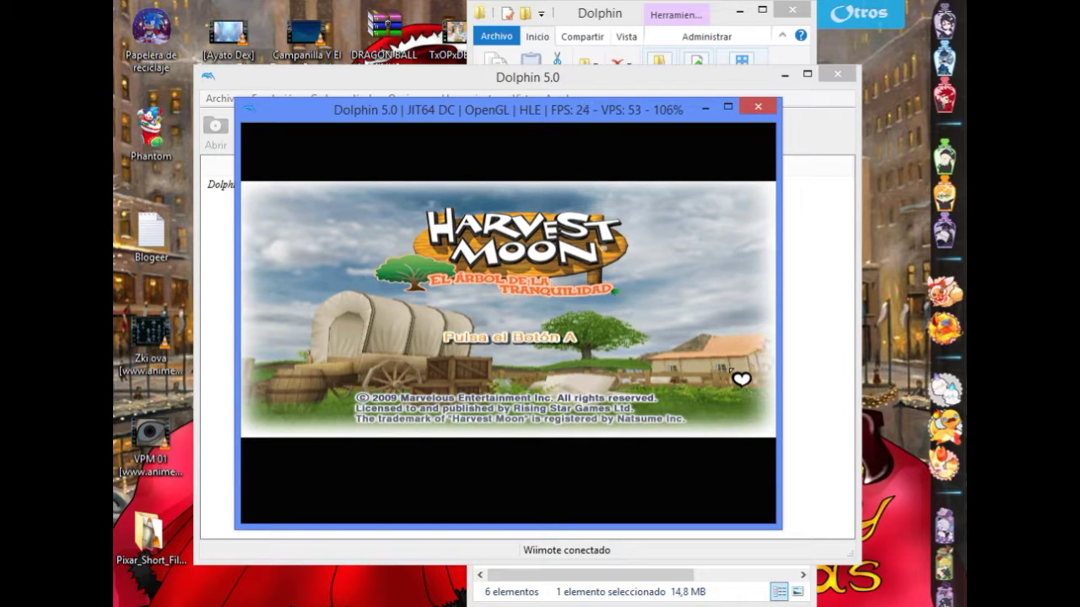
pyautogui.click(669, 344)
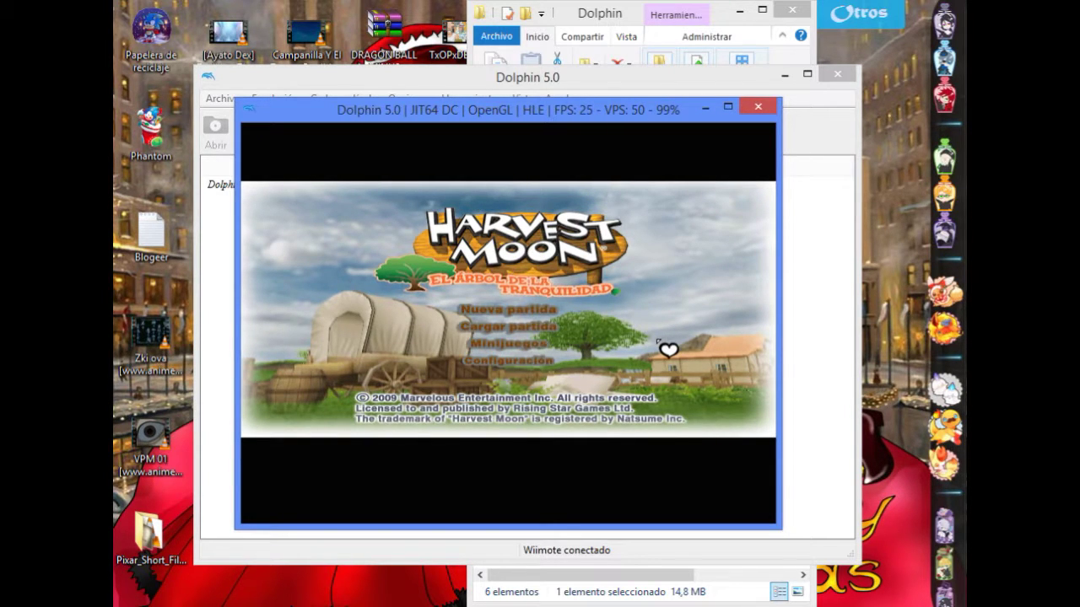